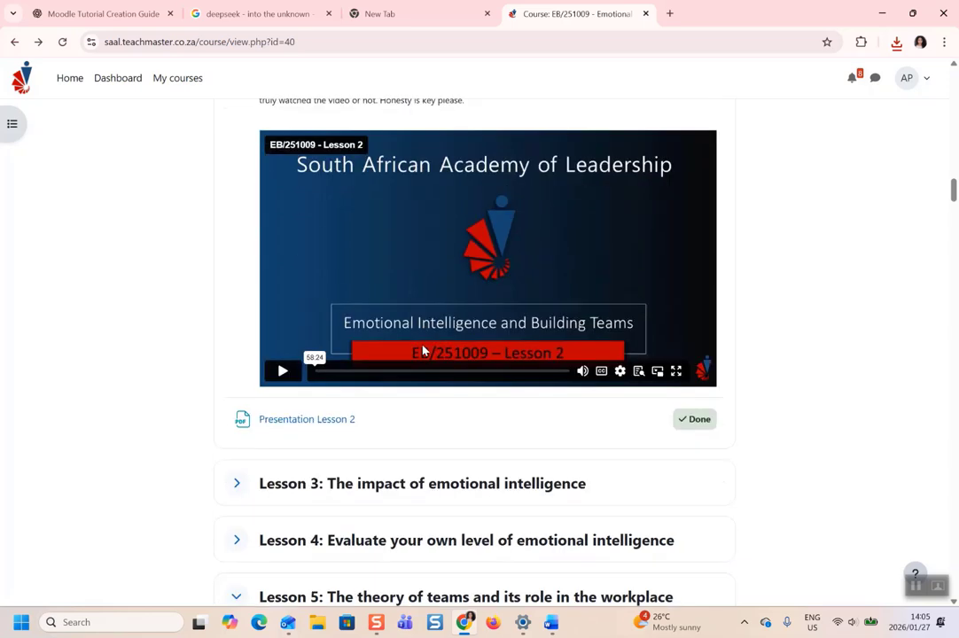
Open the Presentation Lesson 2 PDF, then go back twice to the My courses overview.
{"action": "left_click", "coordinate": [306, 295]}
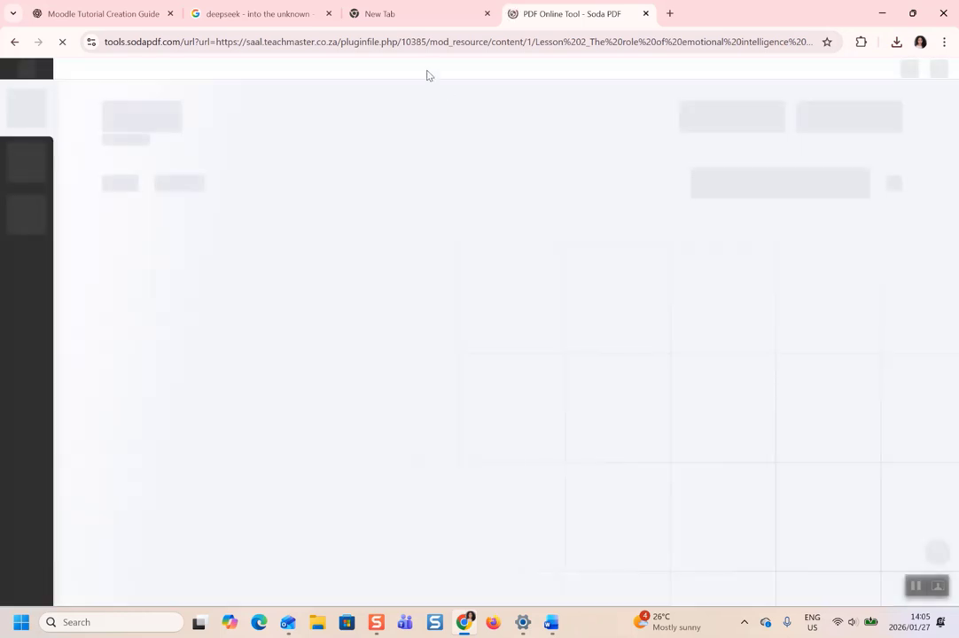
{"action": "left_click", "coordinate": [14, 42]}
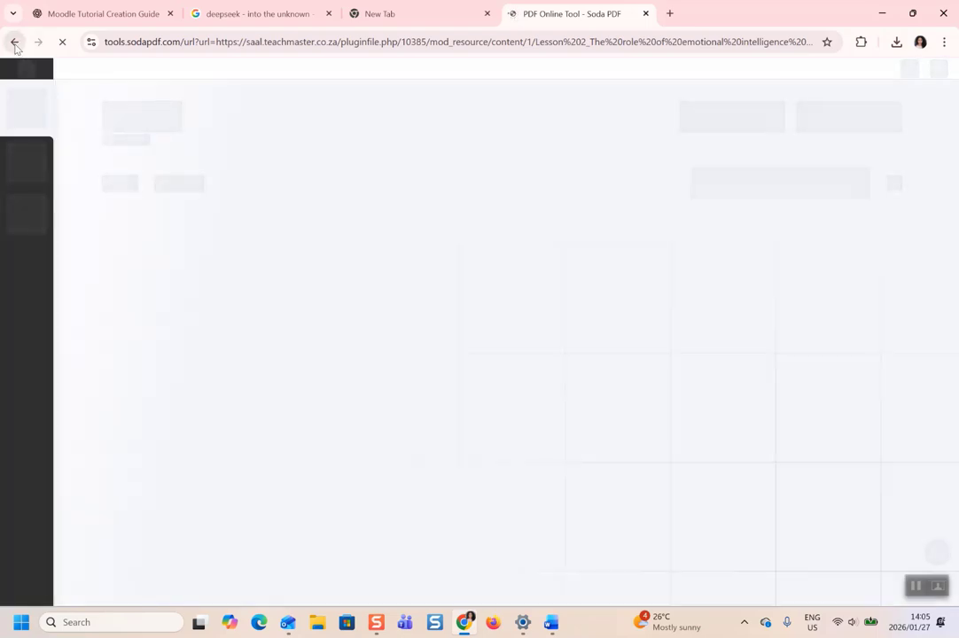
{"action": "left_click", "coordinate": [14, 42]}
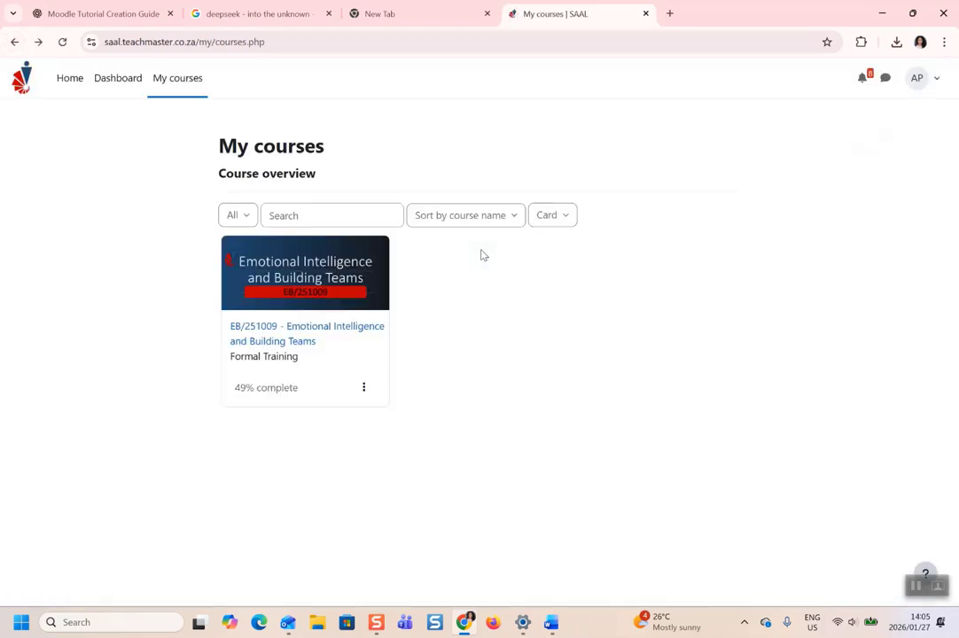
Open the Emotional Intelligence and Building Teams course and scroll down its lessons.
{"action": "left_click", "coordinate": [317, 341]}
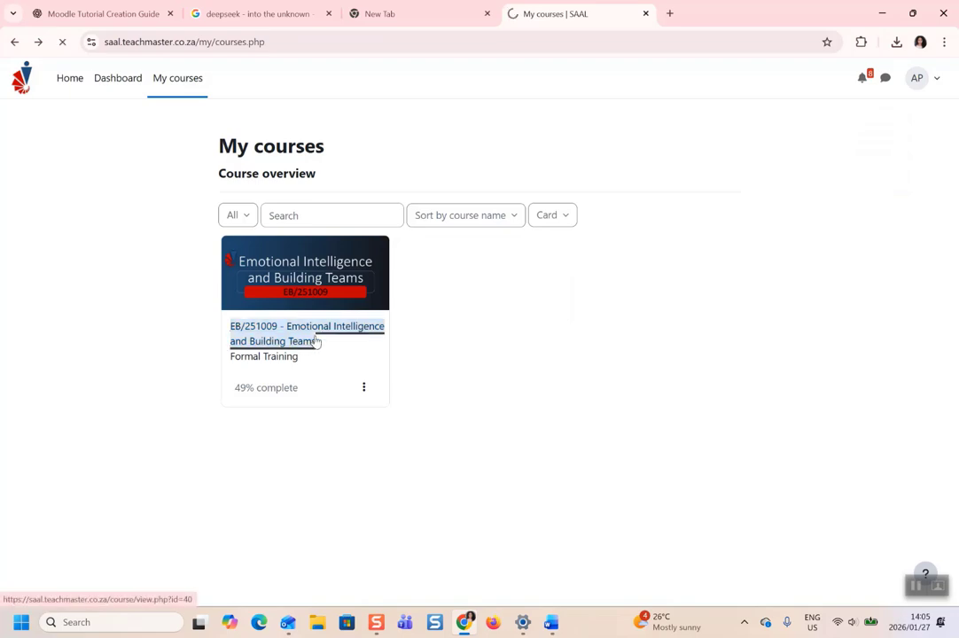
{"action": "scroll", "coordinate": [463, 434], "scroll_direction": "down", "scroll_amount": 9}
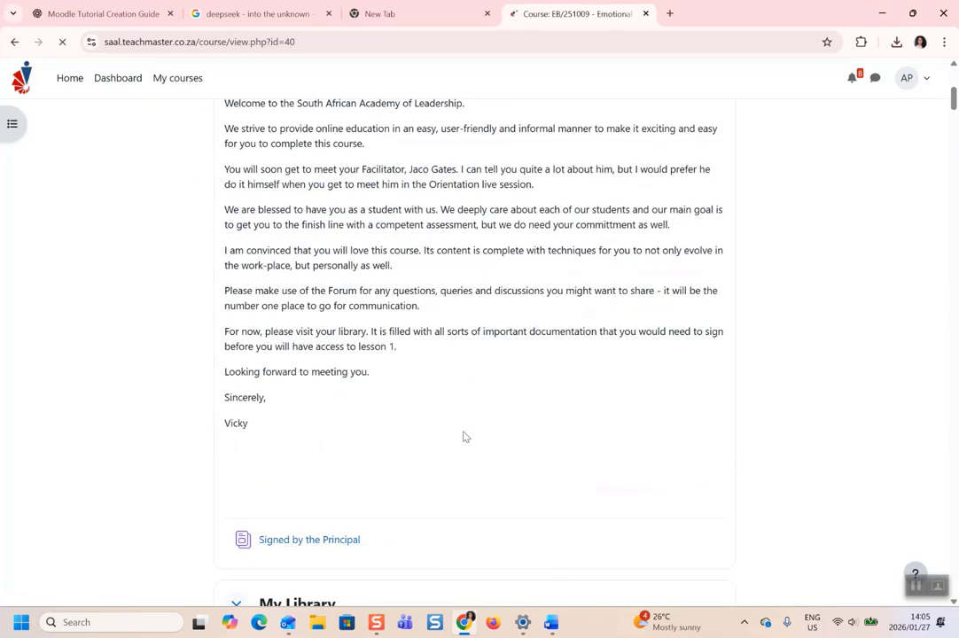
{"action": "scroll", "coordinate": [464, 436], "scroll_direction": "down", "scroll_amount": 15}
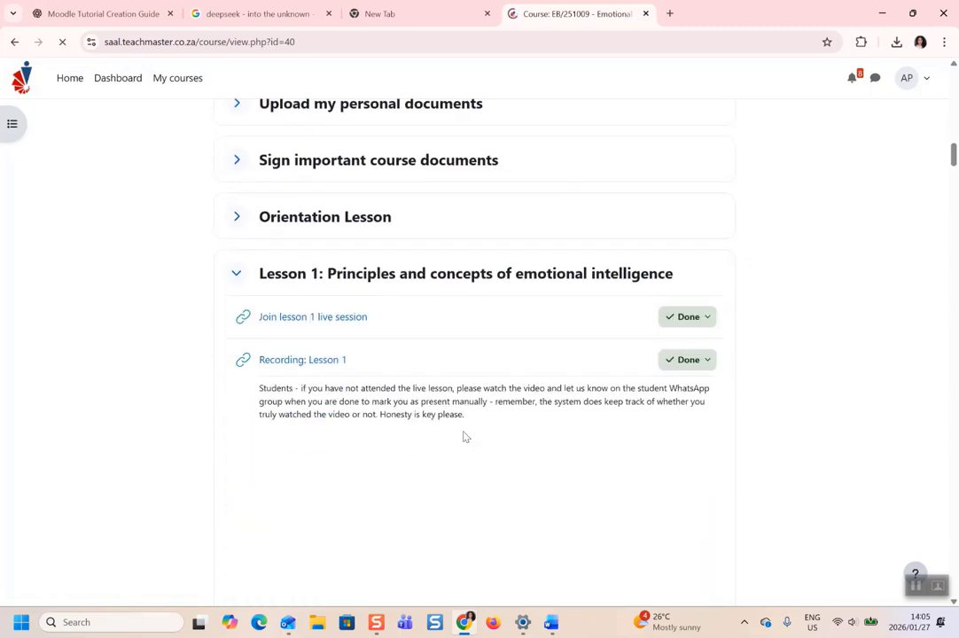
{"action": "scroll", "coordinate": [463, 434], "scroll_direction": "down", "scroll_amount": 9}
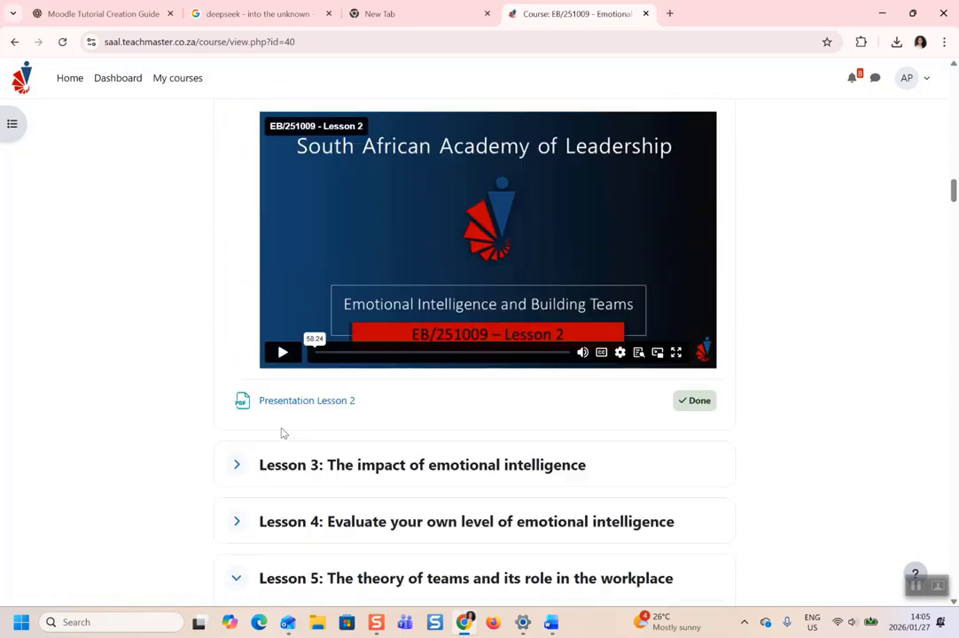
Expand Lesson 3 and scroll down to Introduction to assessment and Formative assessment.
{"action": "left_click", "coordinate": [238, 396]}
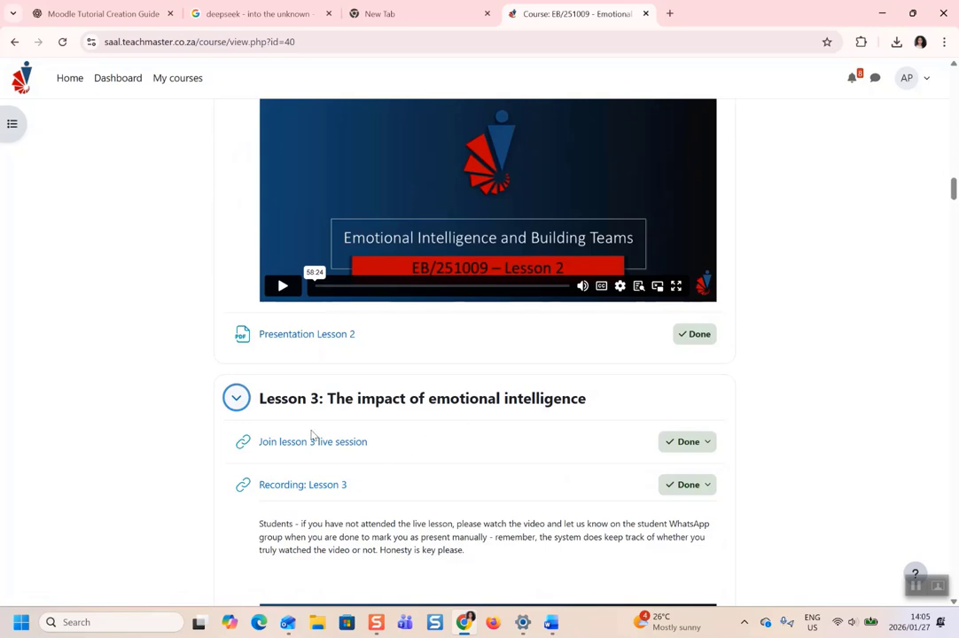
{"action": "scroll", "coordinate": [346, 488], "scroll_direction": "down", "scroll_amount": 3}
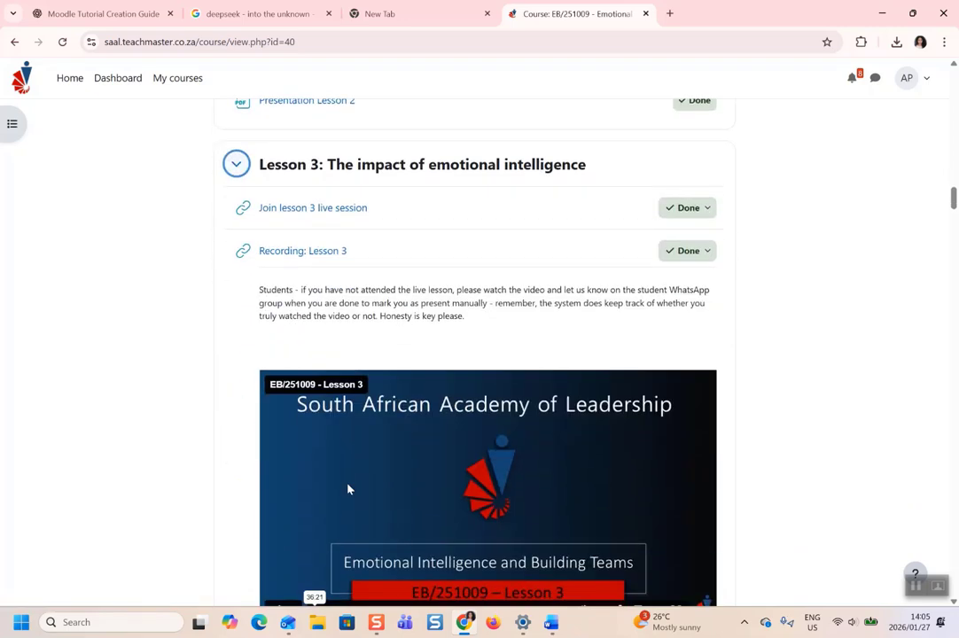
{"action": "scroll", "coordinate": [349, 489], "scroll_direction": "down", "scroll_amount": 4}
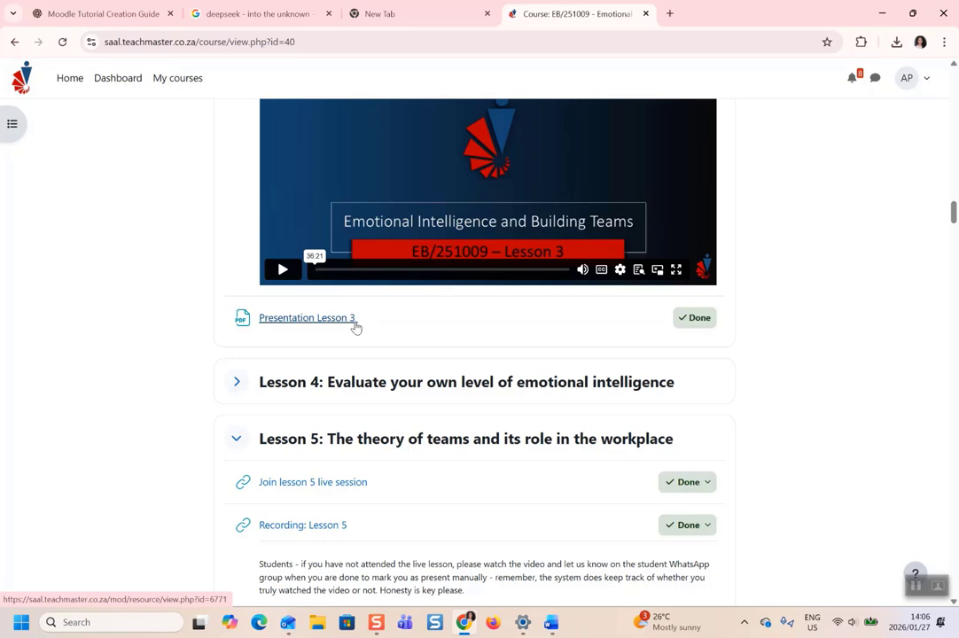
{"action": "scroll", "coordinate": [355, 326], "scroll_direction": "down", "scroll_amount": 5}
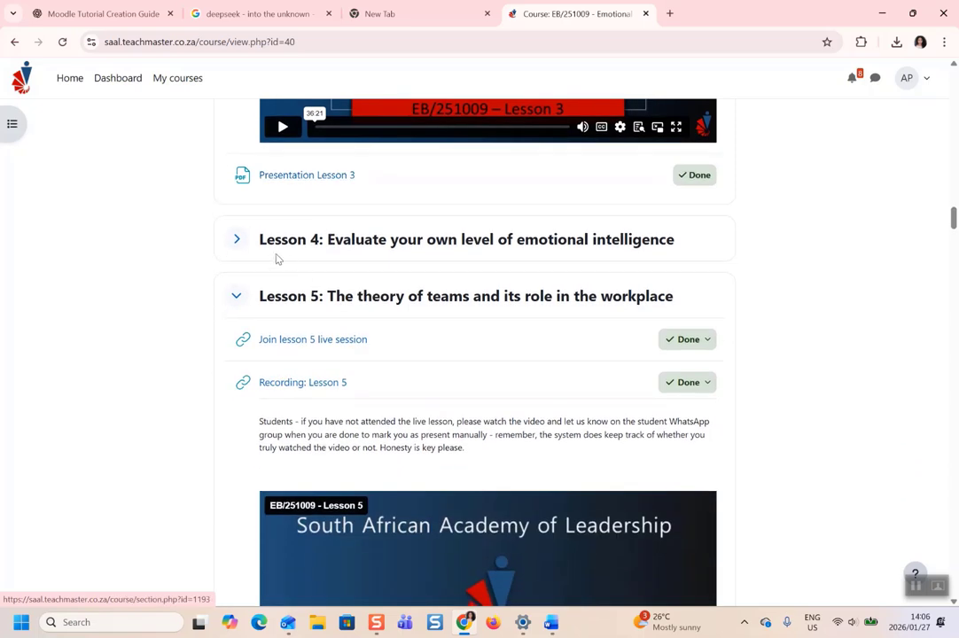
{"action": "scroll", "coordinate": [275, 336], "scroll_direction": "down", "scroll_amount": 15}
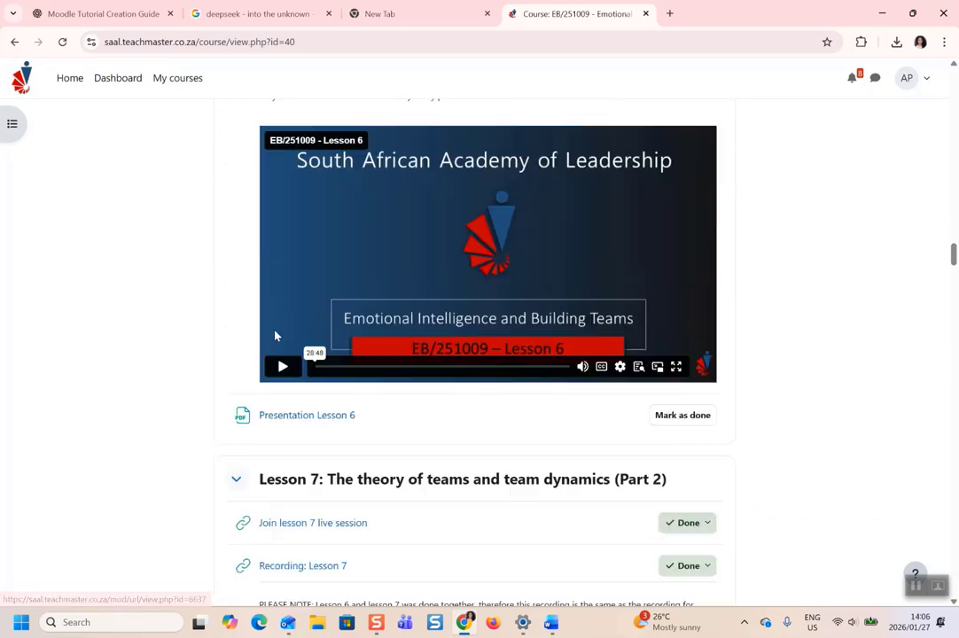
{"action": "scroll", "coordinate": [275, 333], "scroll_direction": "down", "scroll_amount": 7}
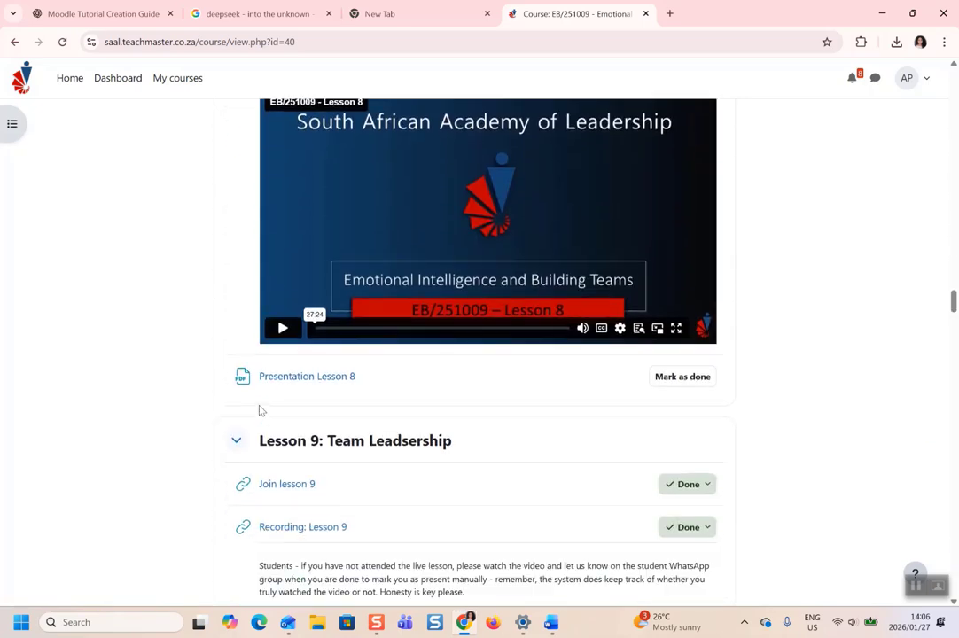
{"action": "scroll", "coordinate": [355, 187], "scroll_direction": "down", "scroll_amount": 11}
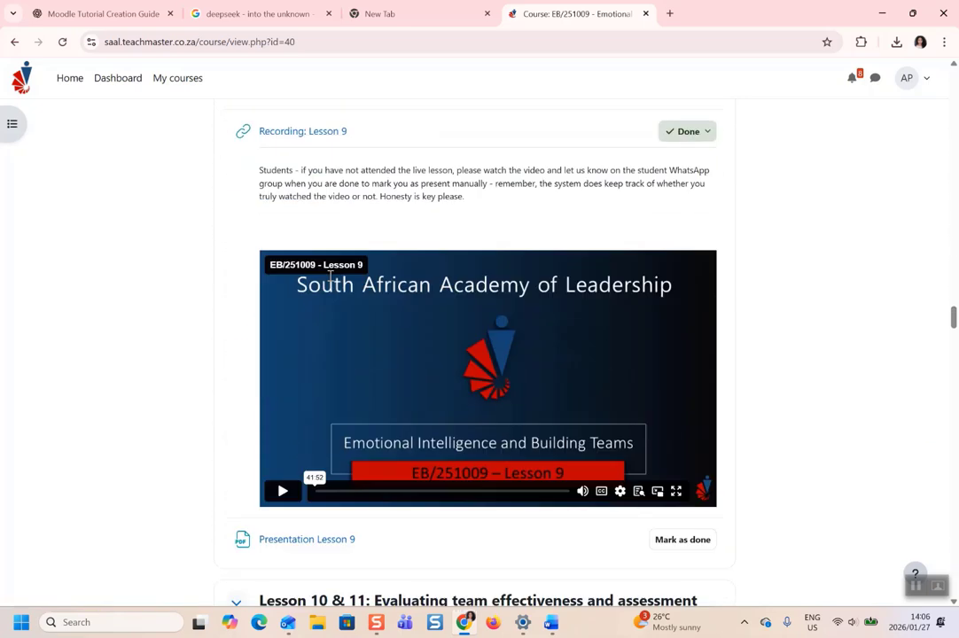
{"action": "scroll", "coordinate": [290, 264], "scroll_direction": "down", "scroll_amount": 2}
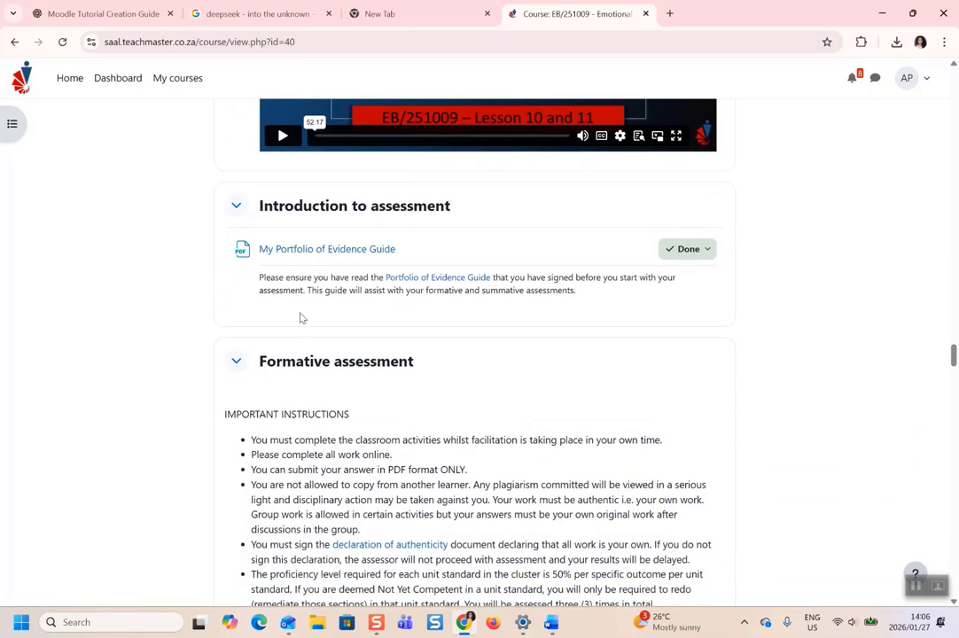
Collapse Formative assessment and scroll through Summative Assessment until Section A Question 10 is visible.
{"action": "left_click", "coordinate": [236, 359]}
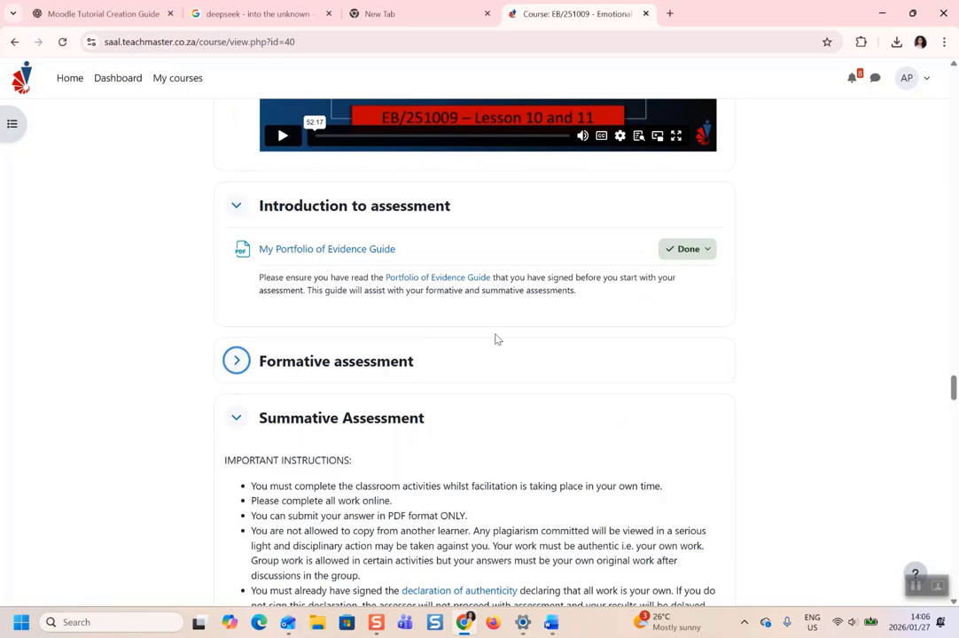
{"action": "scroll", "coordinate": [590, 401], "scroll_direction": "down", "scroll_amount": 3}
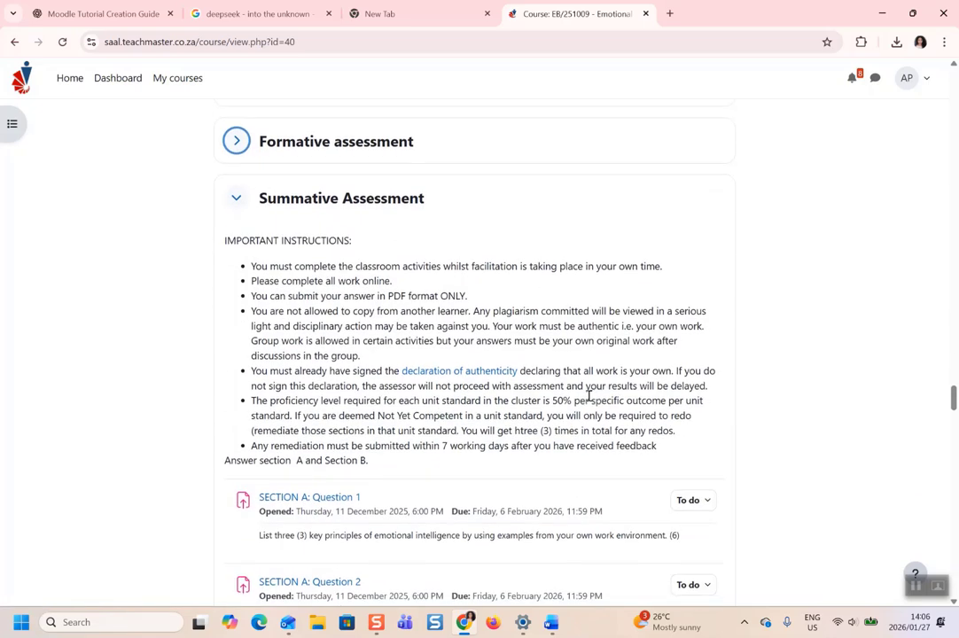
{"action": "scroll", "coordinate": [519, 266], "scroll_direction": "down", "scroll_amount": 4}
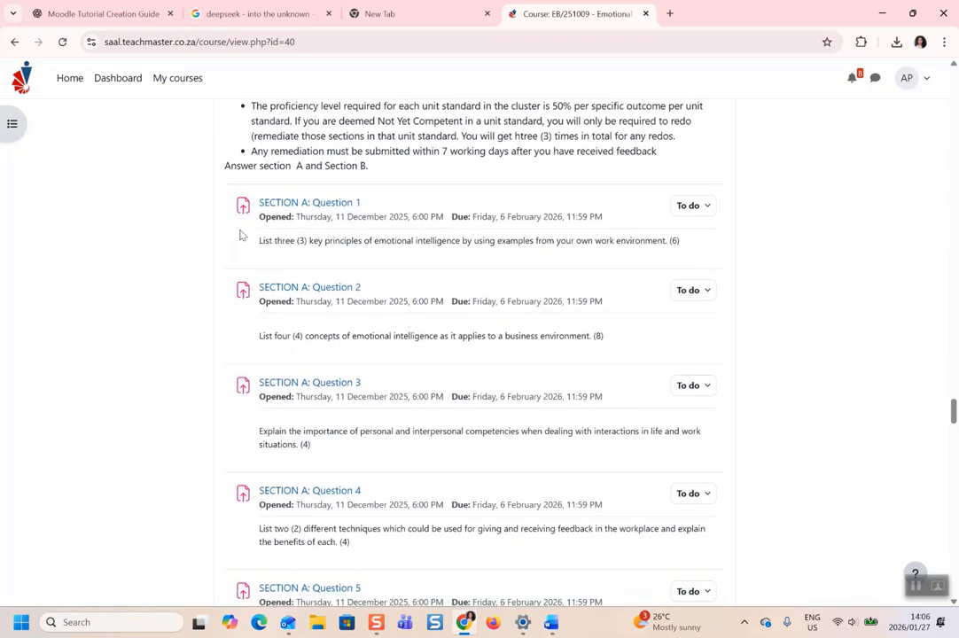
{"action": "scroll", "coordinate": [374, 229], "scroll_direction": "down", "scroll_amount": 2}
{"action": "scroll", "coordinate": [375, 226], "scroll_direction": "up", "scroll_amount": 4}
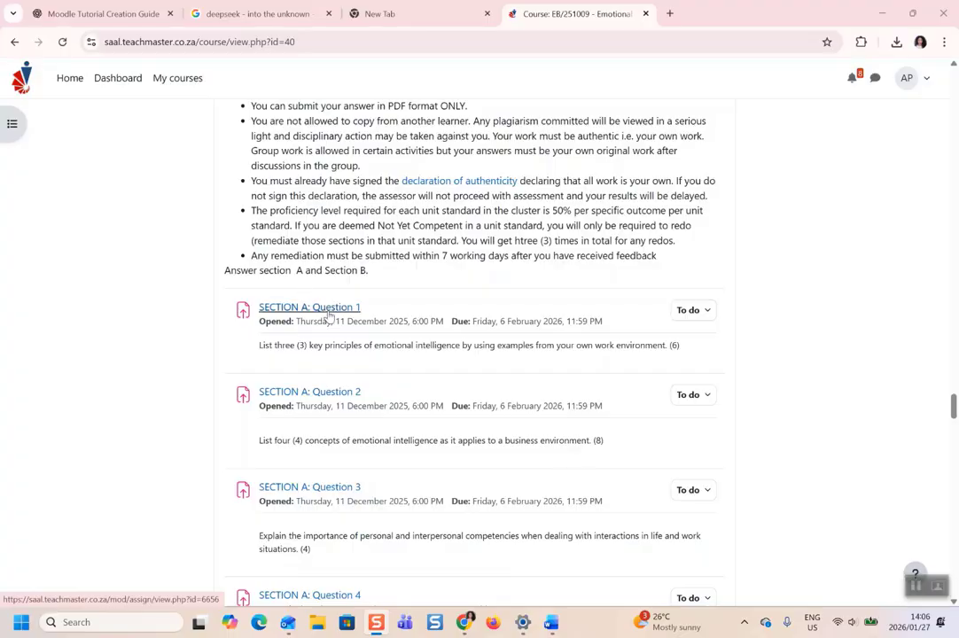
{"action": "scroll", "coordinate": [329, 315], "scroll_direction": "down", "scroll_amount": 12}
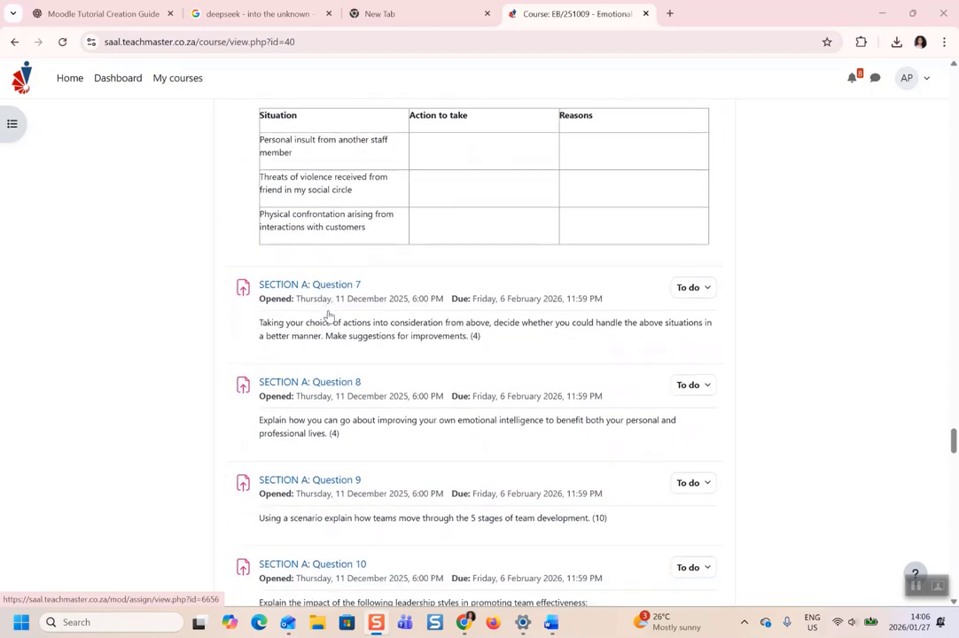
{"action": "scroll", "coordinate": [397, 310], "scroll_direction": "up", "scroll_amount": 2}
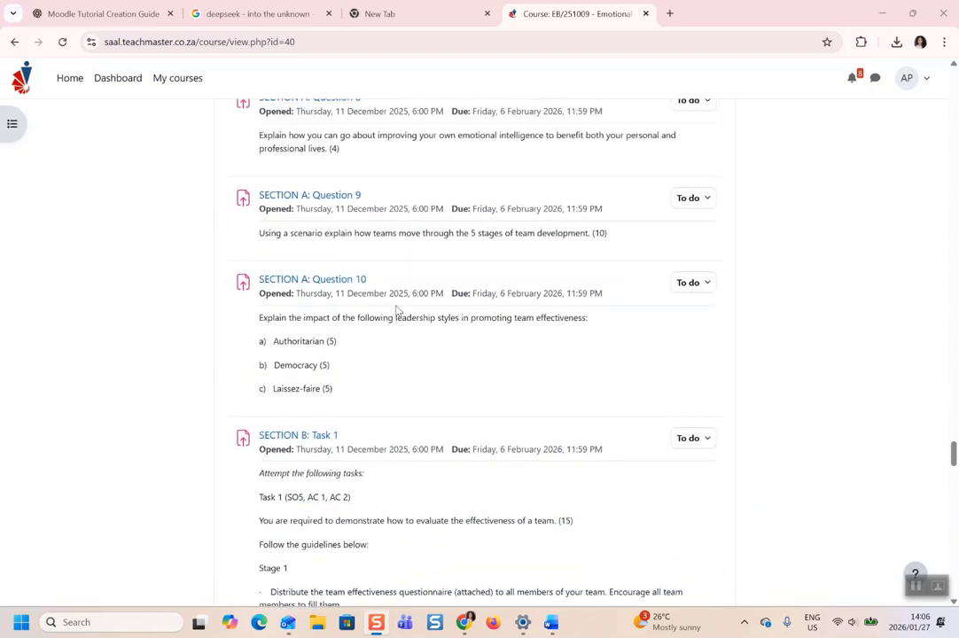
{"action": "scroll", "coordinate": [397, 310], "scroll_direction": "down", "scroll_amount": 8}
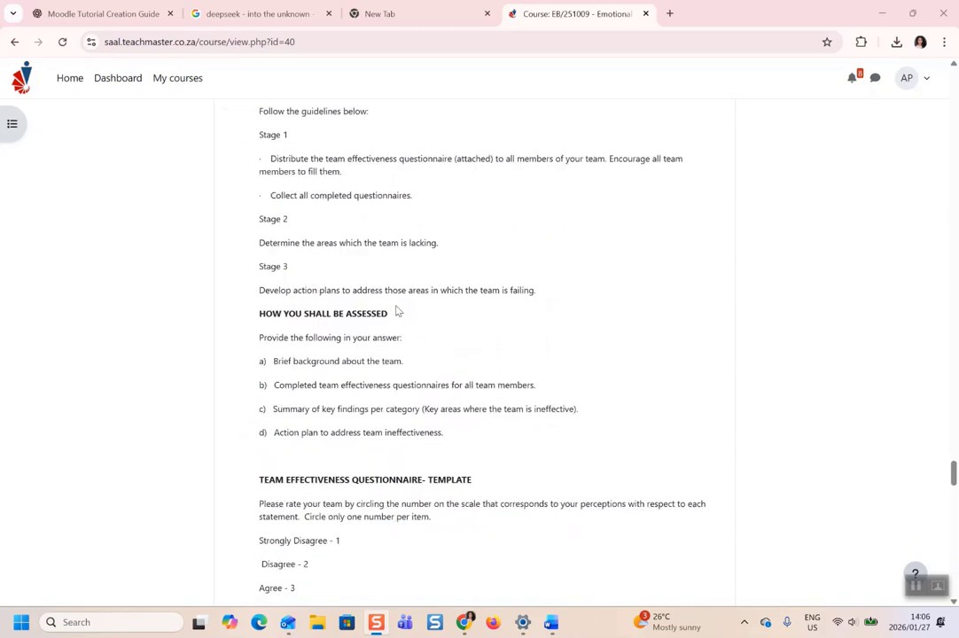
{"action": "scroll", "coordinate": [397, 310], "scroll_direction": "down", "scroll_amount": 10}
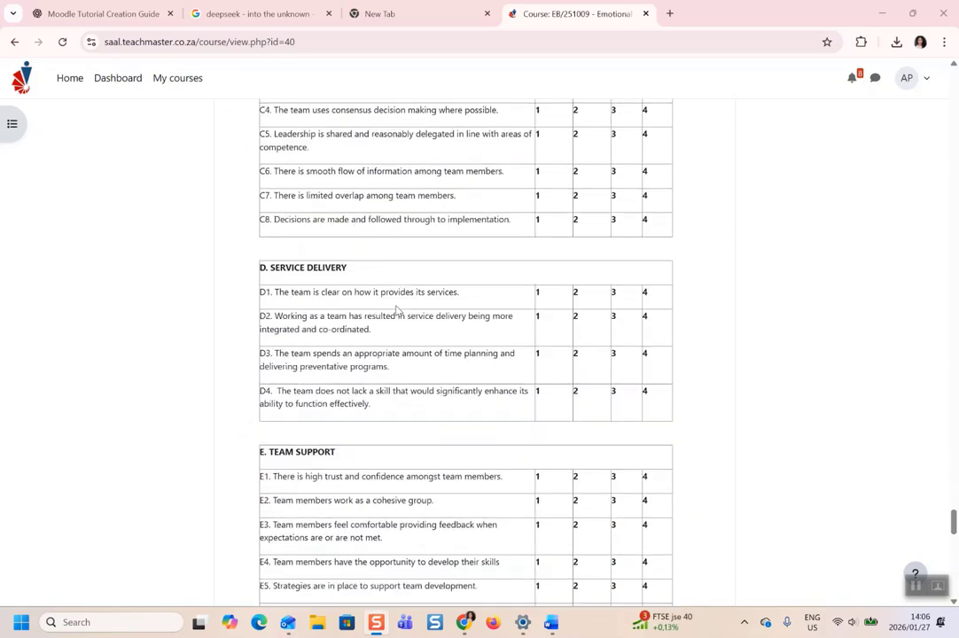
{"action": "scroll", "coordinate": [397, 311], "scroll_direction": "down", "scroll_amount": 10}
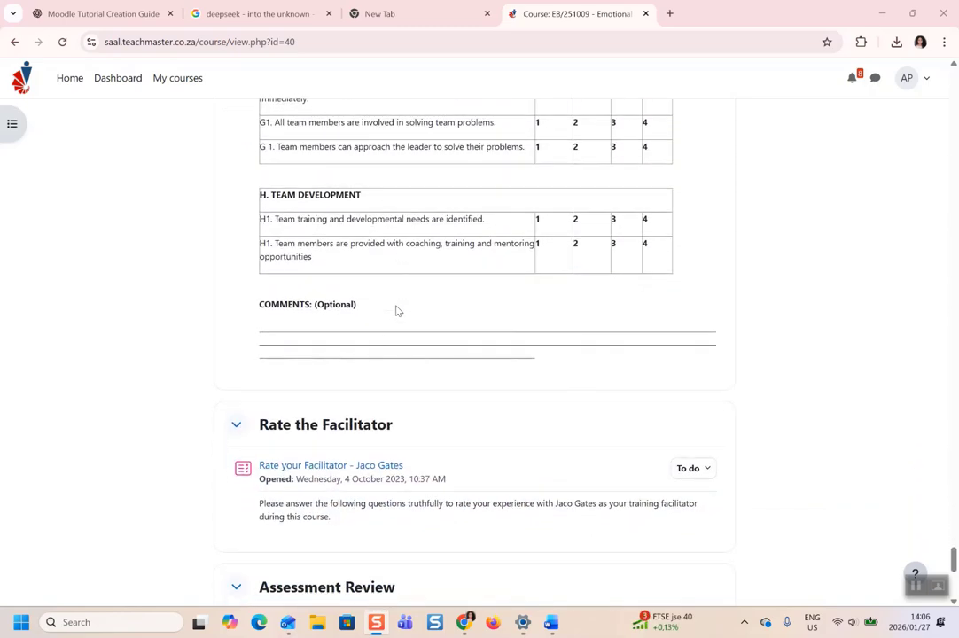
{"action": "scroll", "coordinate": [397, 310], "scroll_direction": "up", "scroll_amount": 20}
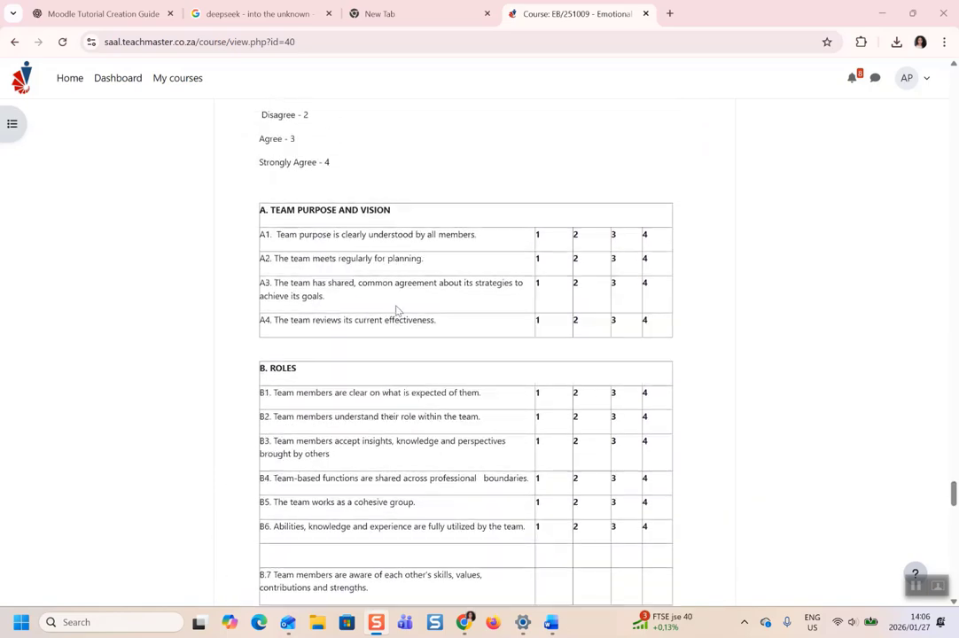
{"action": "scroll", "coordinate": [349, 257], "scroll_direction": "up", "scroll_amount": 10}
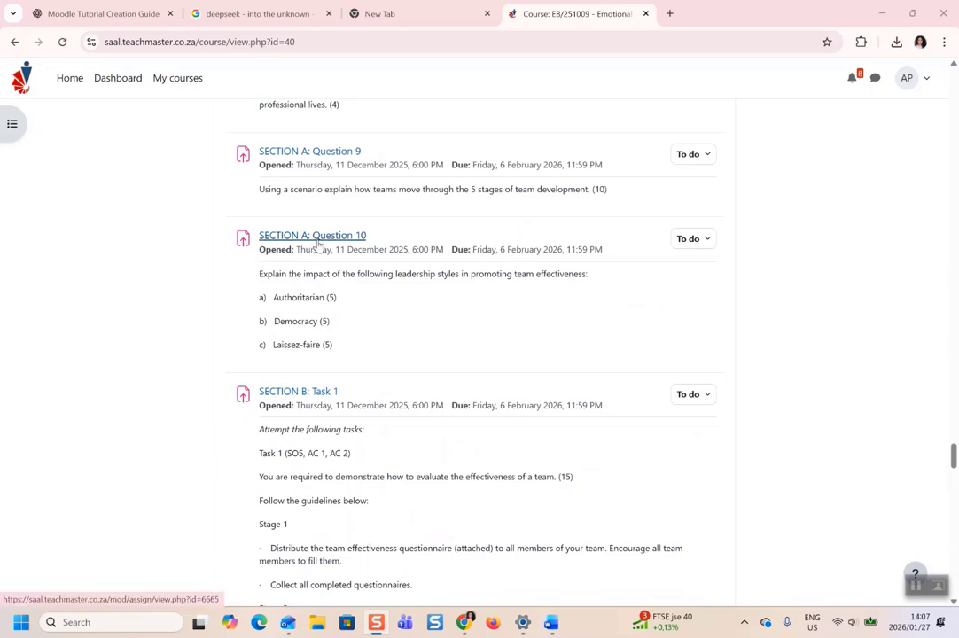
Open the SECTION A: Question 10 assignment and read its dates and question text.
{"action": "left_click", "coordinate": [316, 238]}
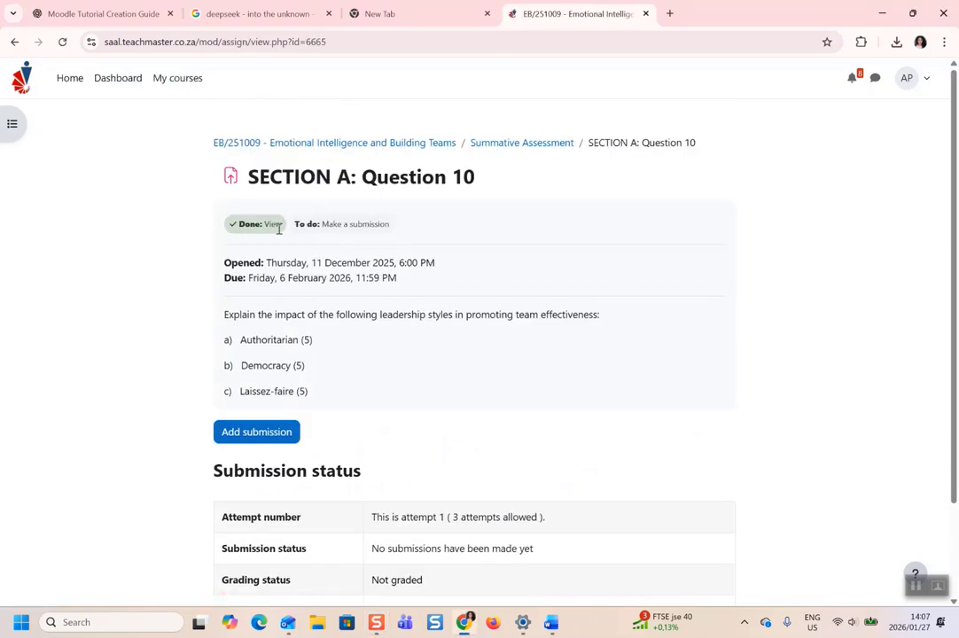
{"action": "left_click_drag", "start_coordinate": [232, 265], "coordinate": [404, 282]}
{"action": "left_click", "coordinate": [409, 284]}
{"action": "left_click_drag", "start_coordinate": [223, 323], "coordinate": [385, 332]}
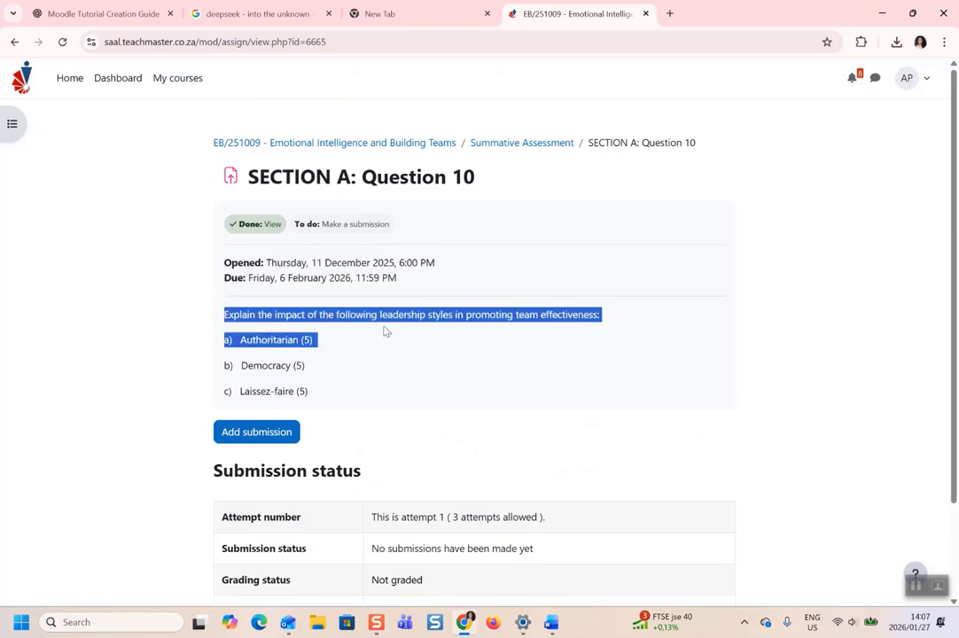
{"action": "left_click", "coordinate": [386, 331]}
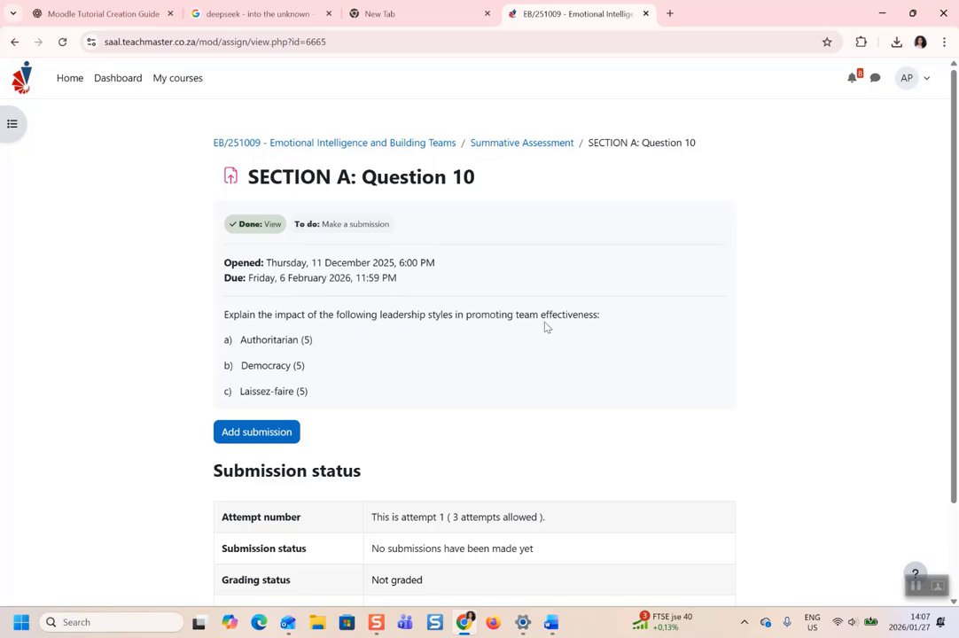
{"action": "scroll", "coordinate": [545, 328], "scroll_direction": "down", "scroll_amount": 1}
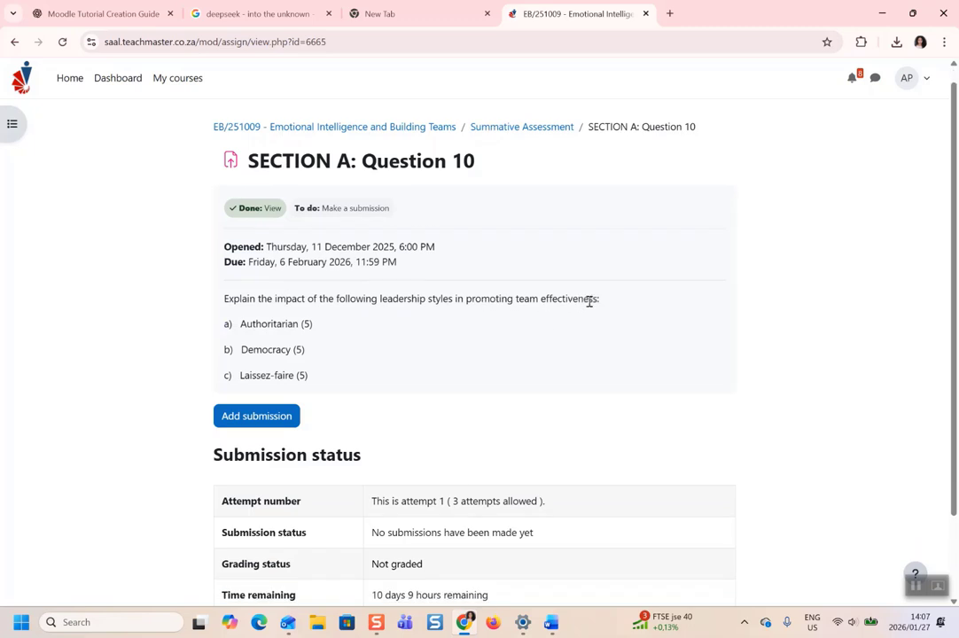
{"action": "scroll", "coordinate": [589, 304], "scroll_direction": "down", "scroll_amount": 3}
{"action": "scroll", "coordinate": [590, 306], "scroll_direction": "down", "scroll_amount": 1}
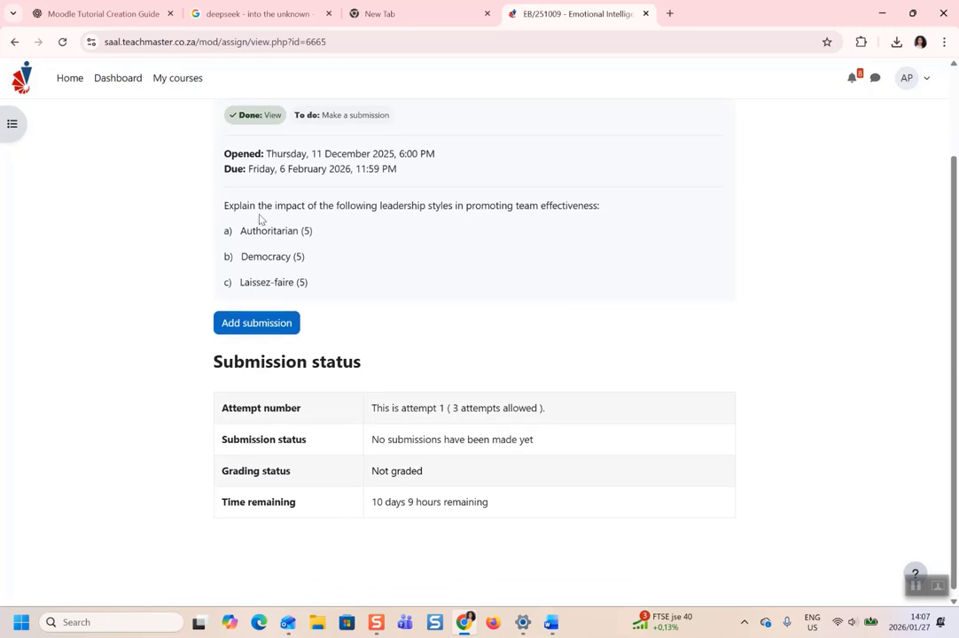
Copy the full Question 10 text, including its a)–c) leadership-style items.
{"action": "left_click_drag", "start_coordinate": [222, 210], "coordinate": [346, 283]}
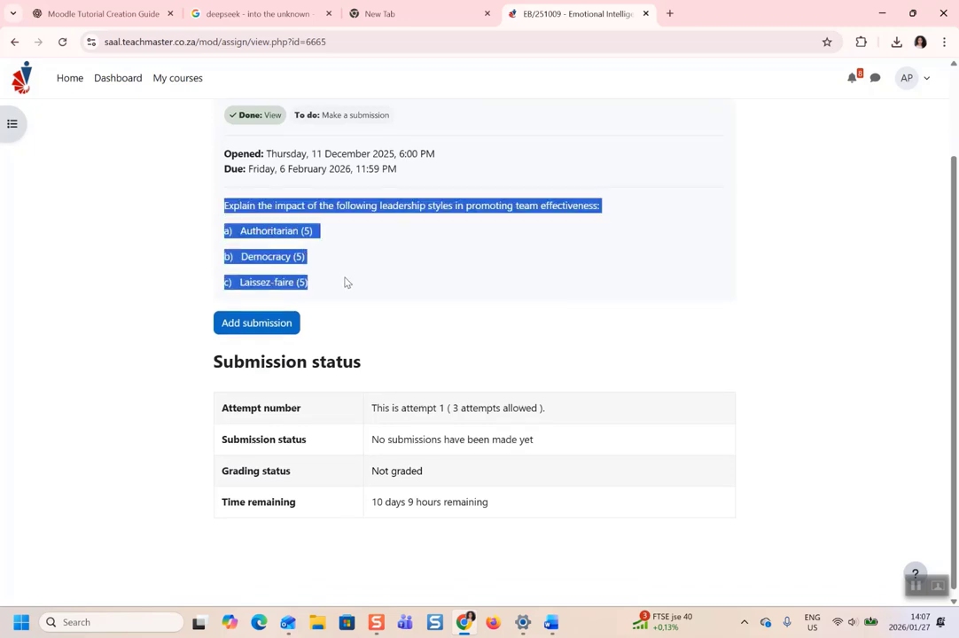
{"action": "left_click", "coordinate": [347, 282]}
{"action": "scroll", "coordinate": [321, 339], "scroll_direction": "down", "scroll_amount": 1}
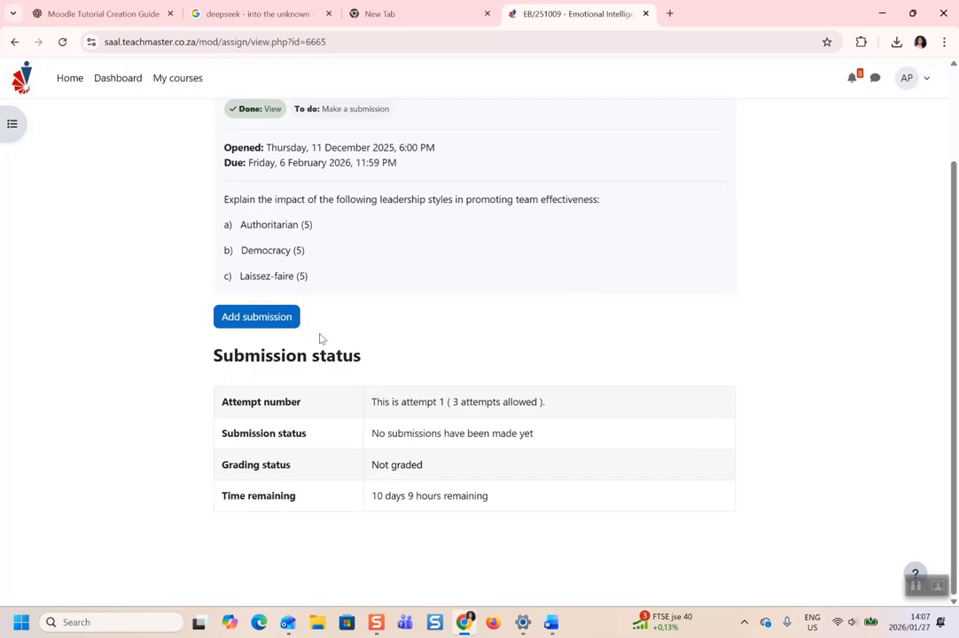
{"action": "scroll", "coordinate": [321, 339], "scroll_direction": "up", "scroll_amount": 2}
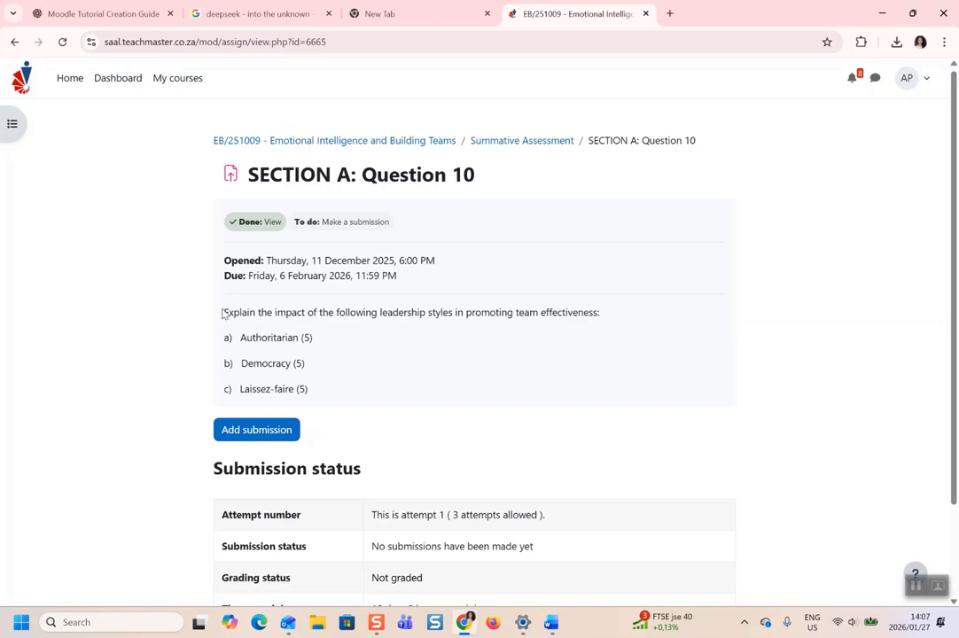
{"action": "left_click_drag", "start_coordinate": [224, 314], "coordinate": [321, 390]}
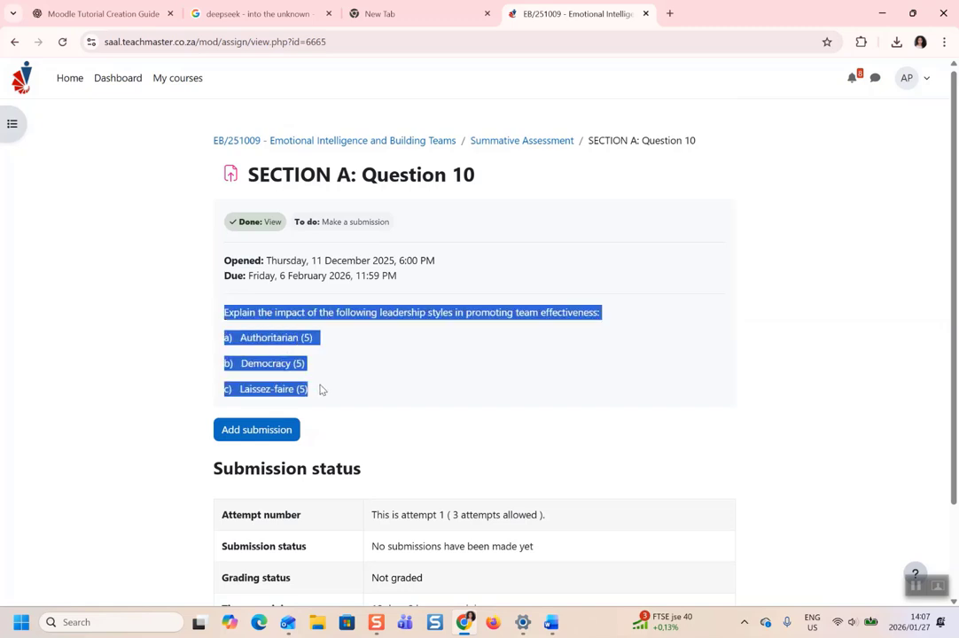
{"action": "right_click", "coordinate": [254, 341]}
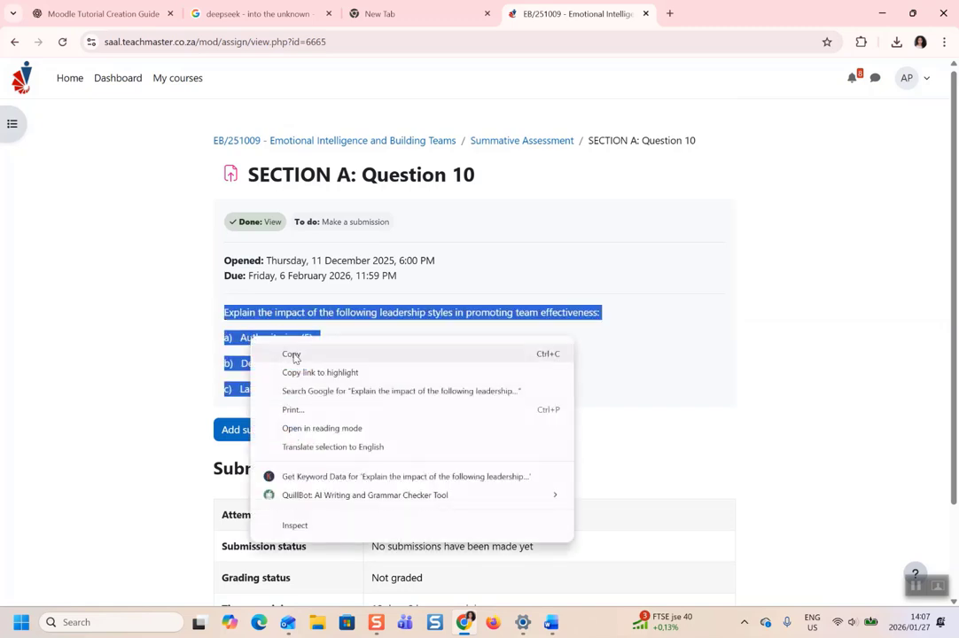
{"action": "left_click", "coordinate": [292, 355]}
Paste the copied question into a new blank Word document.
{"action": "left_click", "coordinate": [551, 623]}
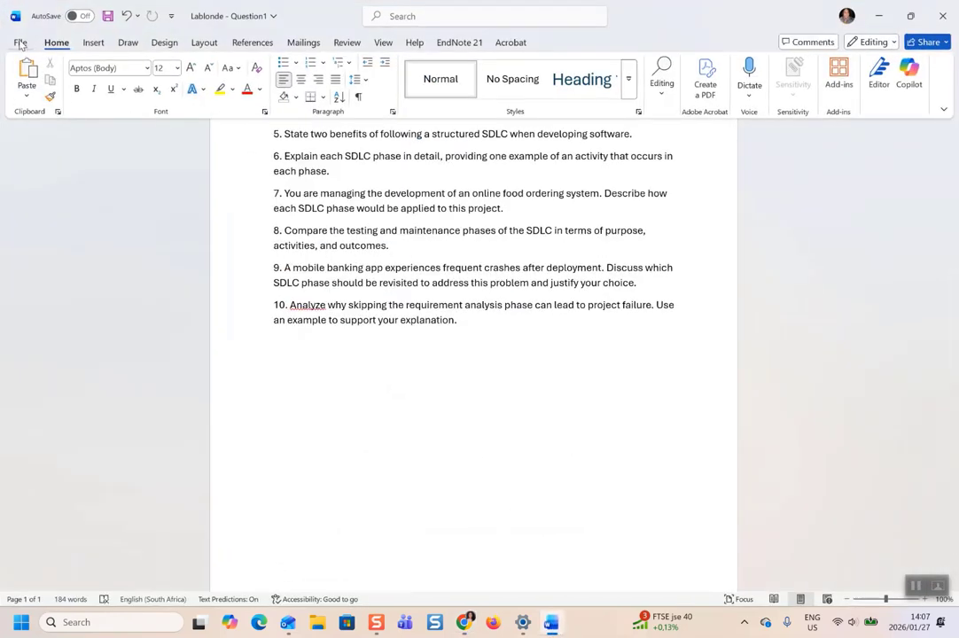
{"action": "left_click", "coordinate": [20, 42]}
{"action": "left_click", "coordinate": [206, 133]}
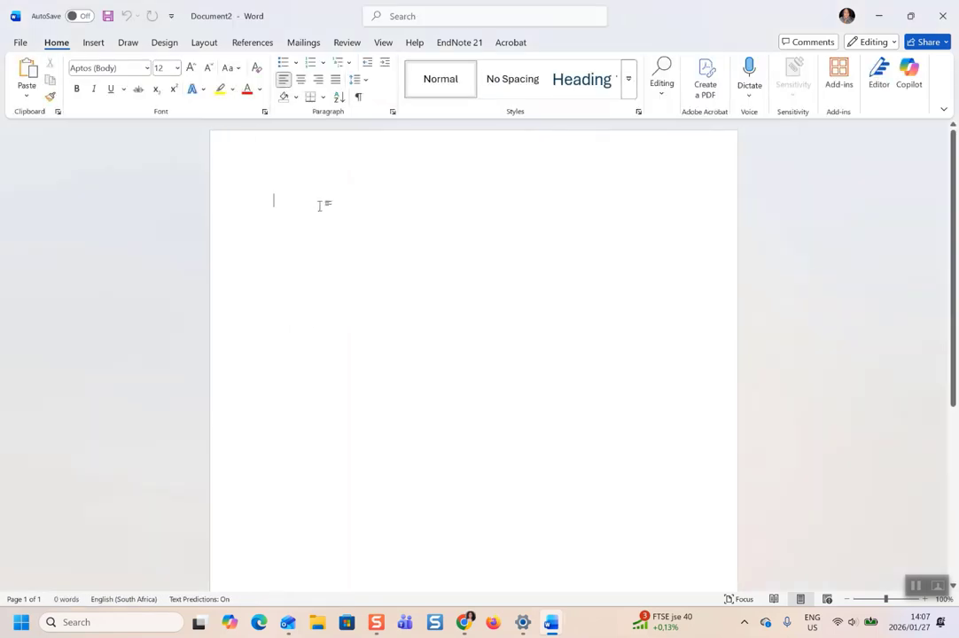
{"action": "key", "text": "ctrl+v"}
{"action": "left_click_drag", "start_coordinate": [319, 206], "coordinate": [511, 210]}
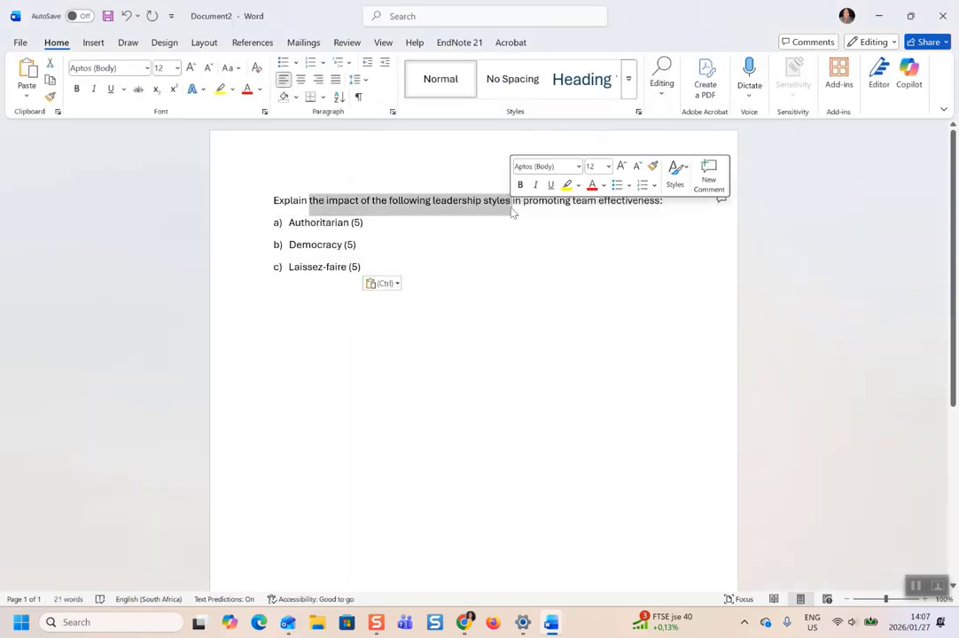
Add a blank line under the question and type the placeholder answer 'A/ kkdncjdhhuruh' under a).
{"action": "left_click", "coordinate": [569, 227]}
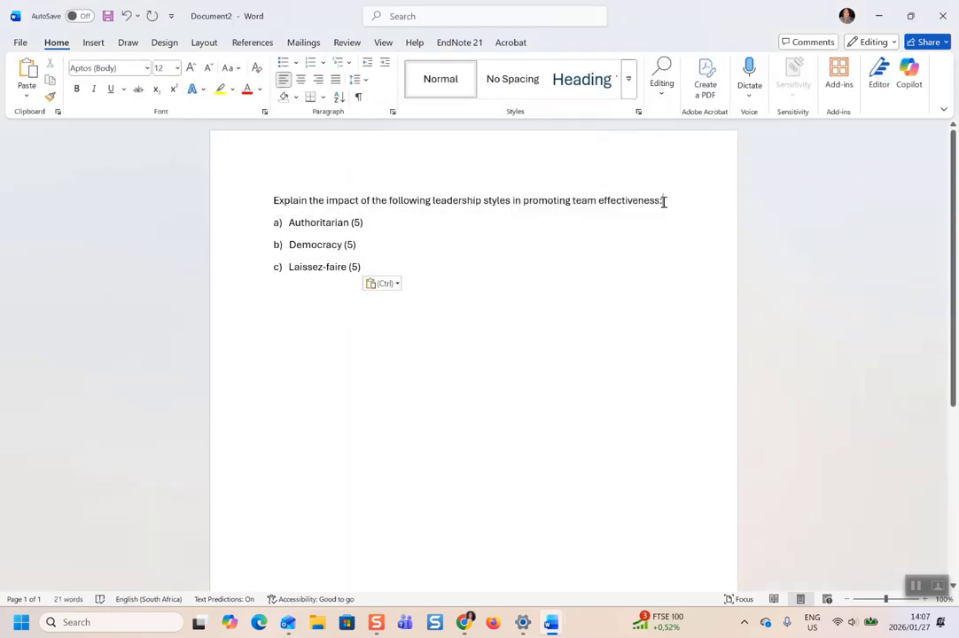
{"action": "left_click", "coordinate": [664, 201]}
{"action": "key", "text": "Return"}
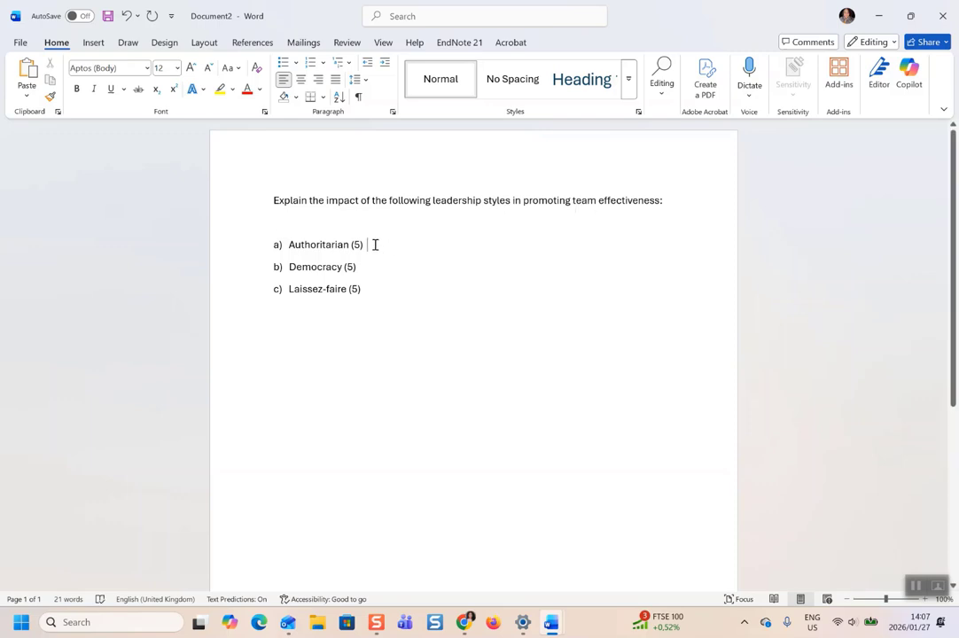
{"action": "key", "text": "Return"}
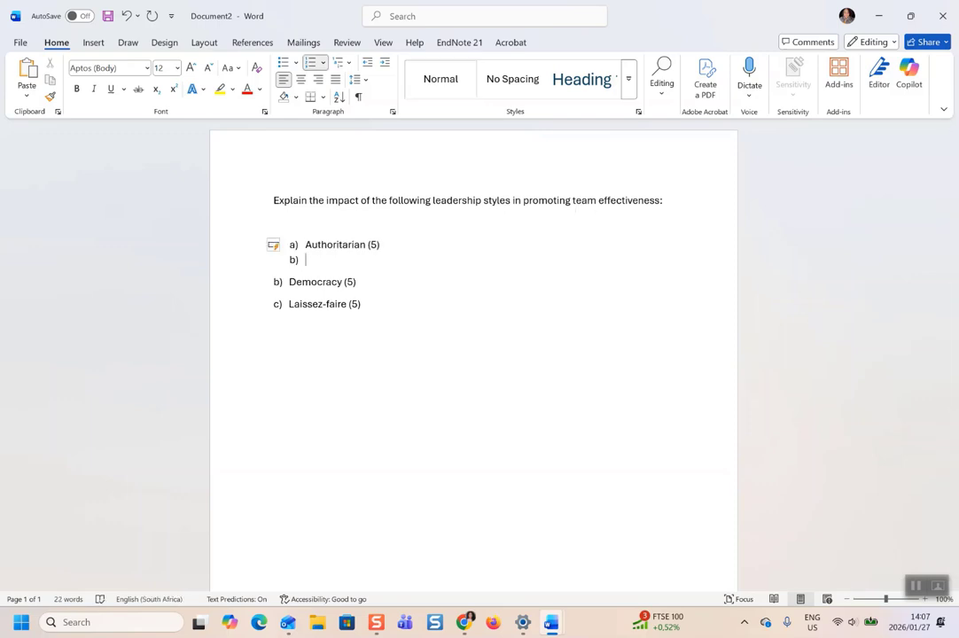
{"action": "key", "text": "ctrl+z"}
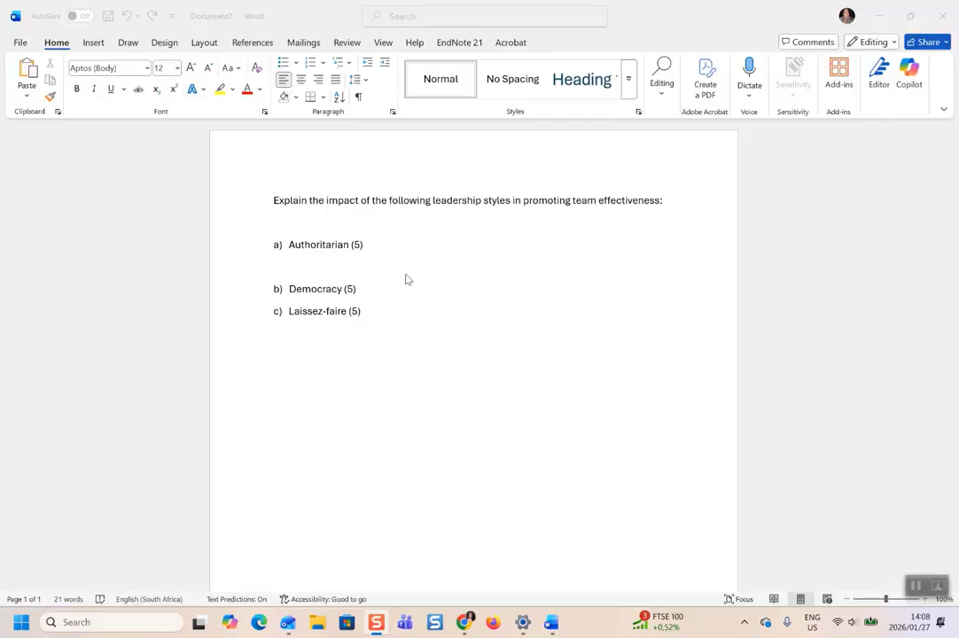
{"action": "left_click", "coordinate": [389, 272]}
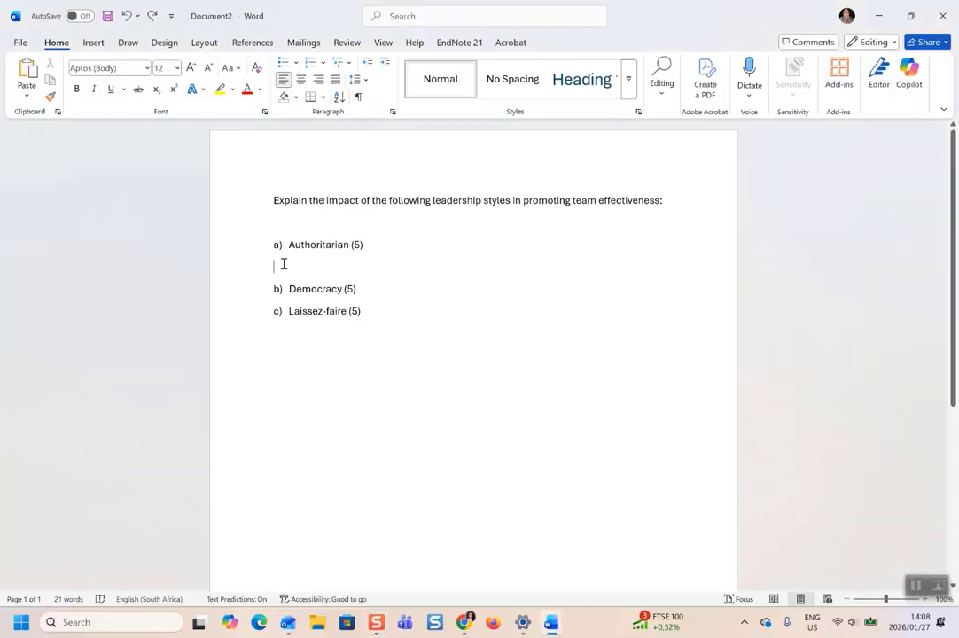
{"action": "type", "text": "A/"}
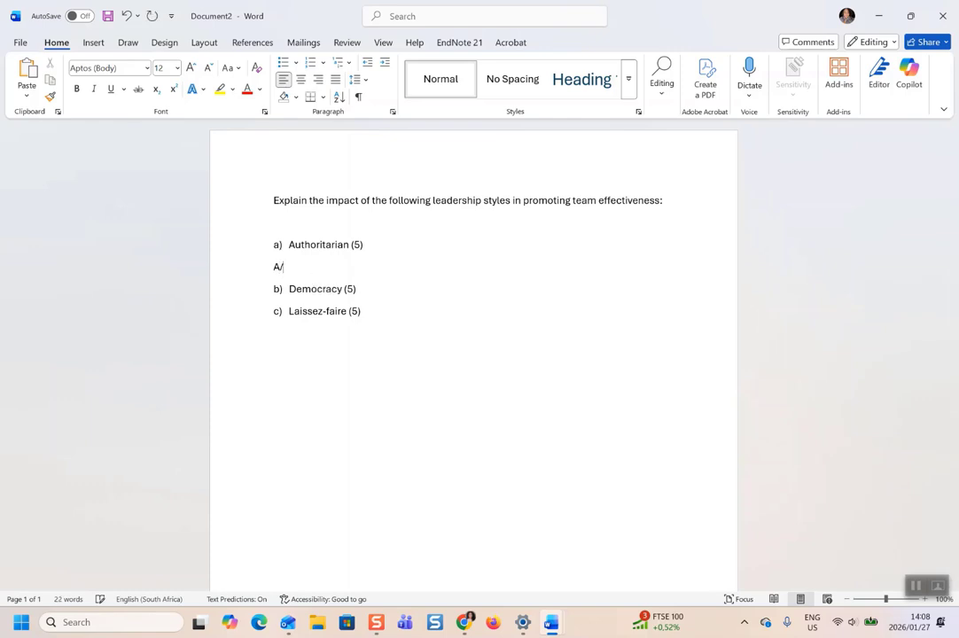
{"action": "type", "text": " kkdncjdhhuruh"}
Make the b) Democracy (5) and c) Laissez-faire (5) lines bold.
{"action": "scroll", "coordinate": [354, 304], "scroll_direction": "down", "scroll_amount": 1}
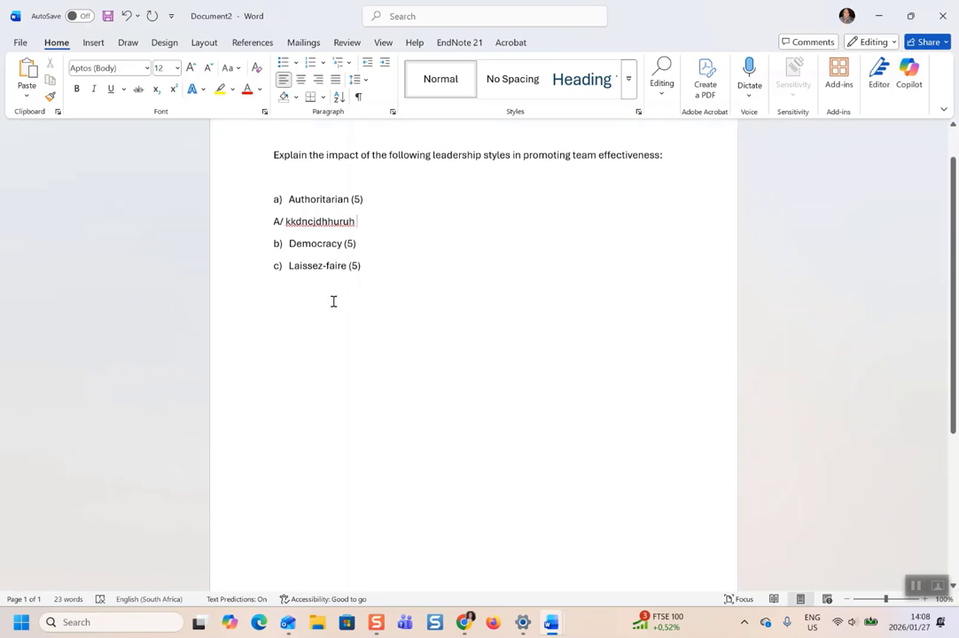
{"action": "left_click_drag", "start_coordinate": [364, 242], "coordinate": [262, 241]}
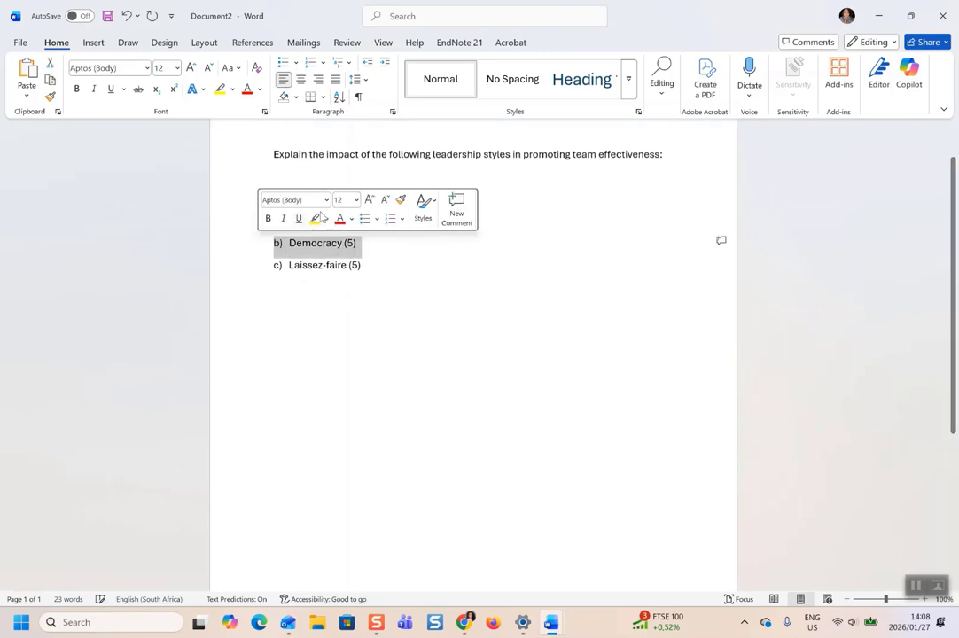
{"action": "left_click", "coordinate": [266, 219]}
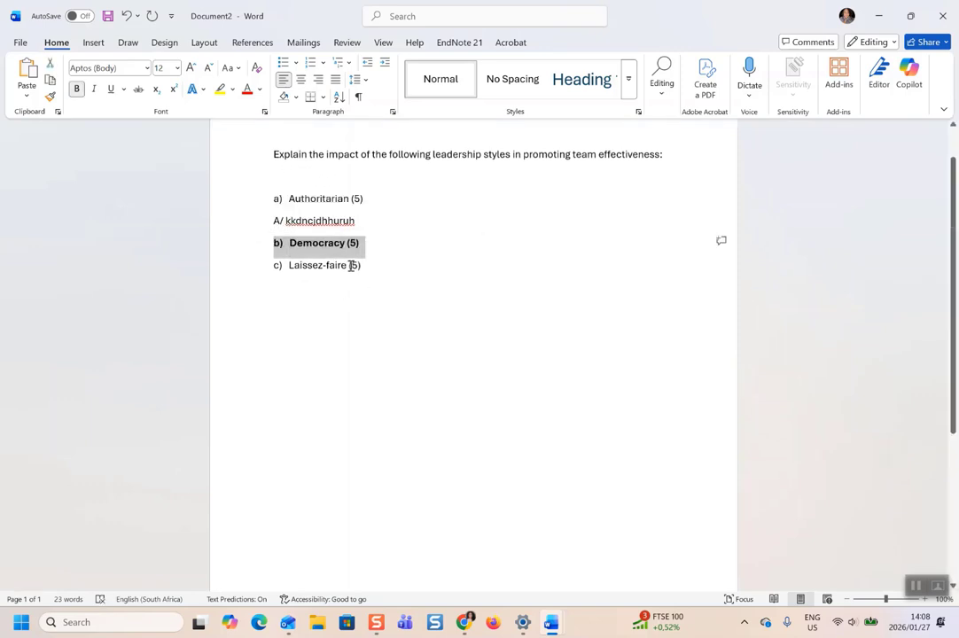
{"action": "left_click_drag", "start_coordinate": [362, 265], "coordinate": [273, 264]}
{"action": "left_click", "coordinate": [282, 246]}
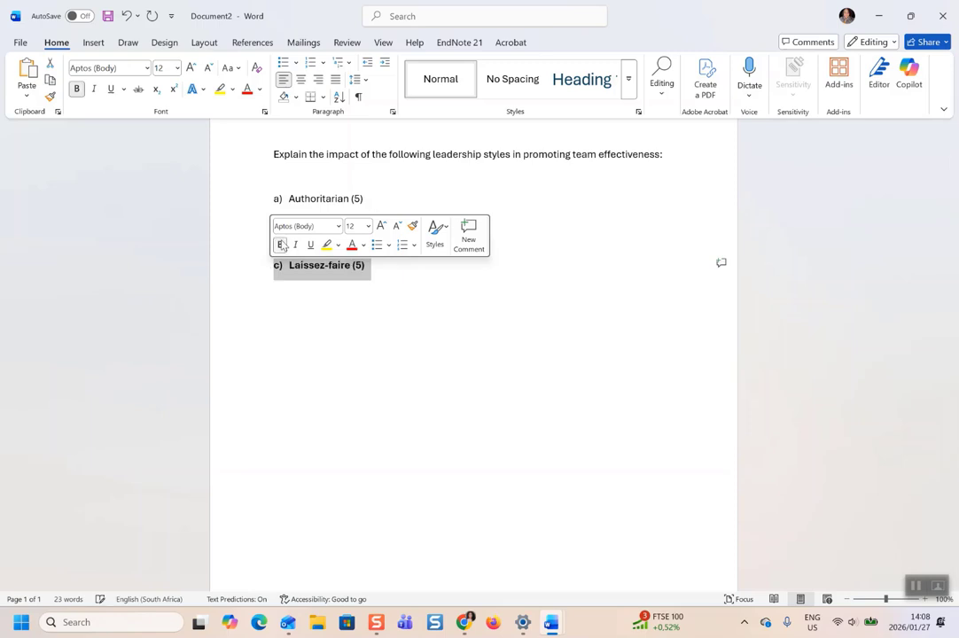
{"action": "left_click", "coordinate": [385, 275]}
Save the document in Downloads, keeping the suggested question-based file name.
{"action": "left_click", "coordinate": [20, 43]}
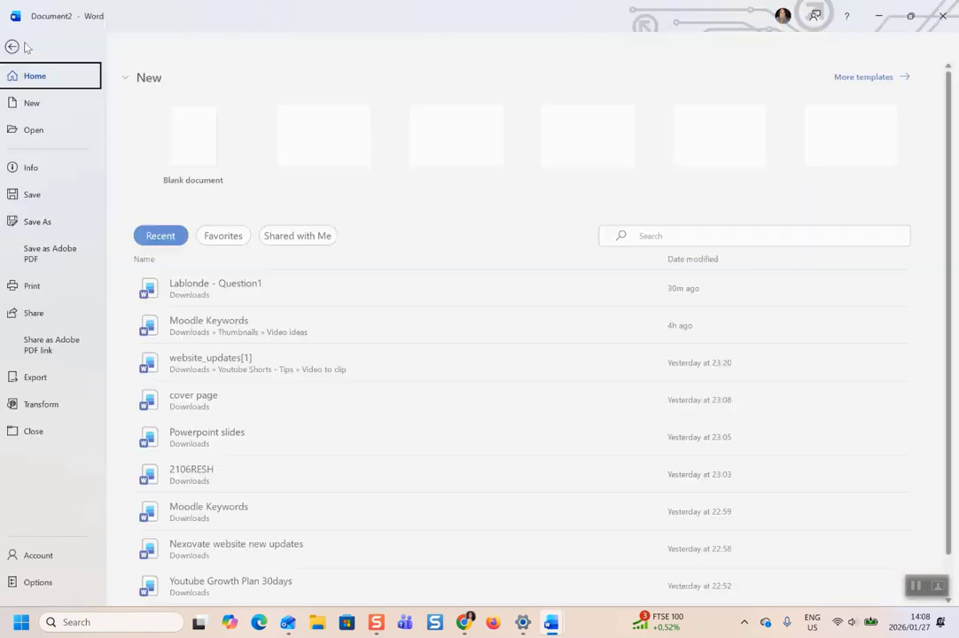
{"action": "left_click", "coordinate": [17, 48]}
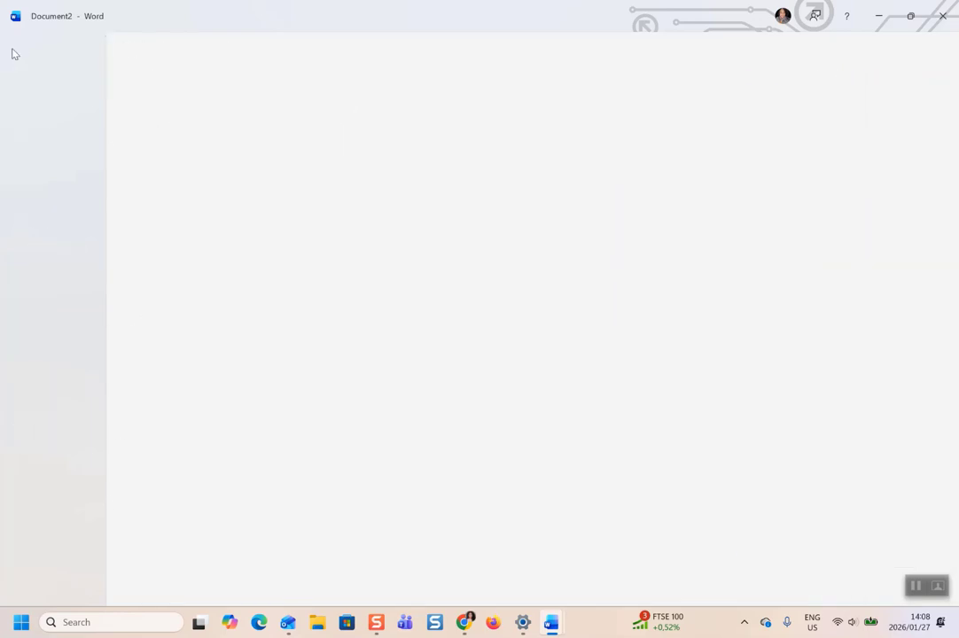
{"action": "left_click", "coordinate": [22, 44]}
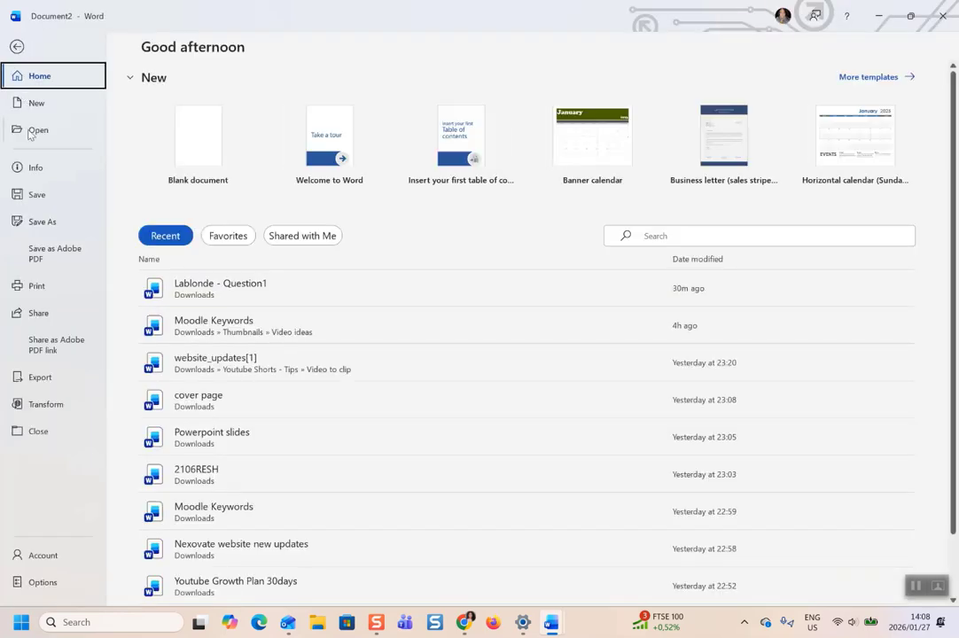
{"action": "left_click", "coordinate": [38, 195]}
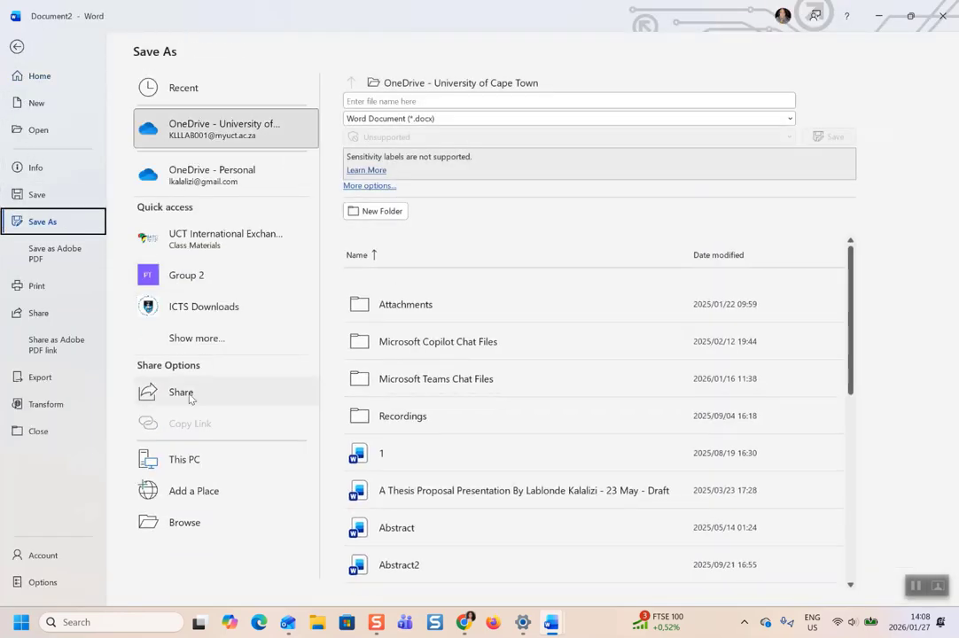
{"action": "left_click", "coordinate": [184, 523]}
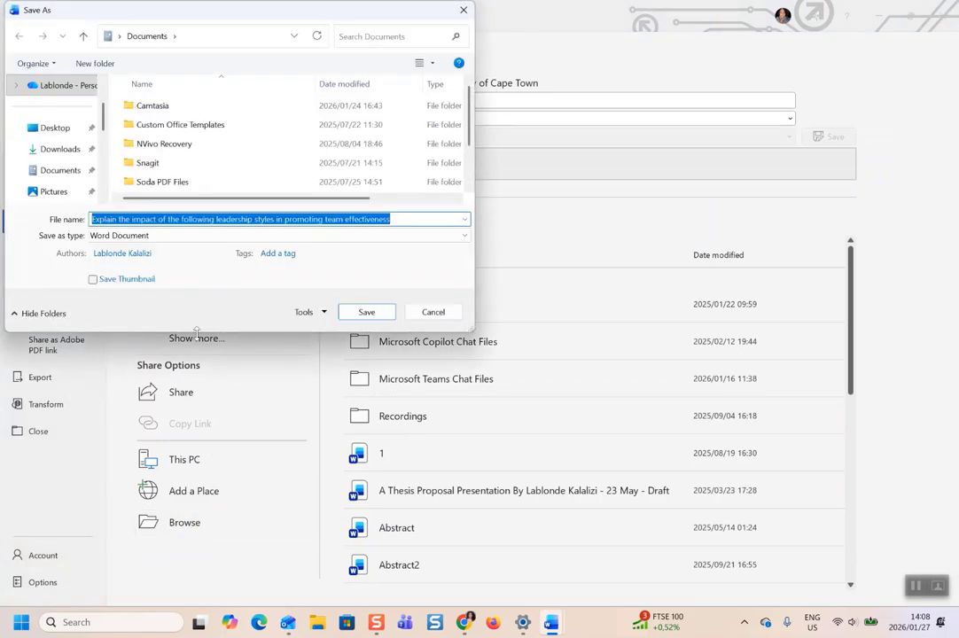
{"action": "left_click", "coordinate": [51, 153]}
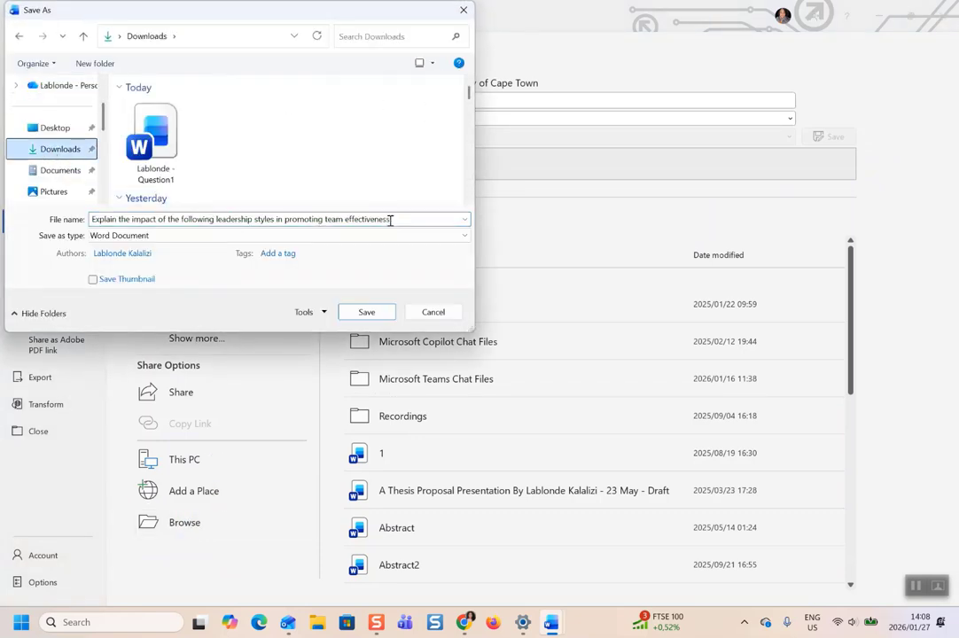
{"action": "left_click_drag", "start_coordinate": [390, 220], "coordinate": [91, 220]}
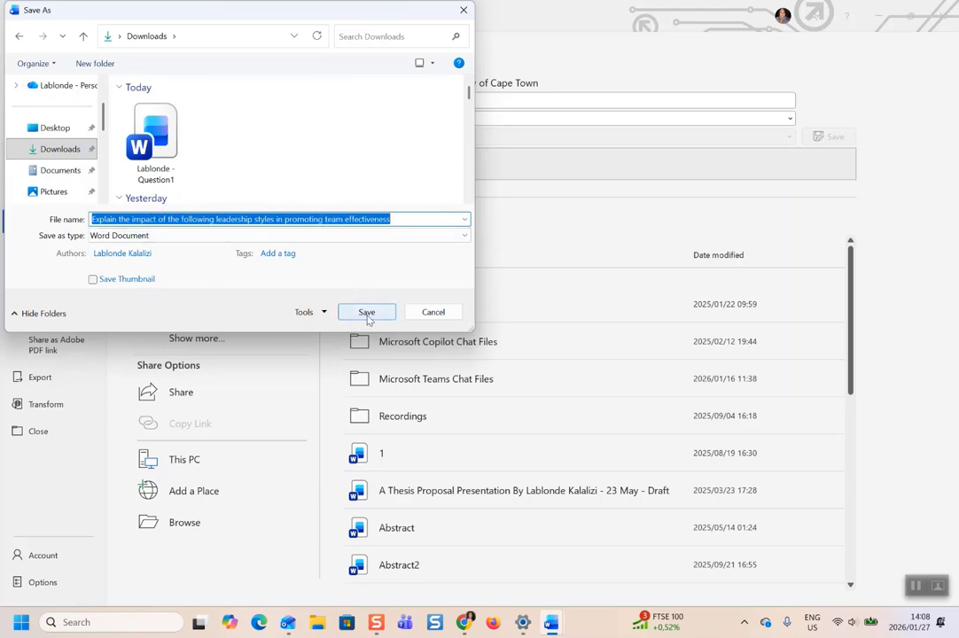
{"action": "left_click", "coordinate": [366, 313]}
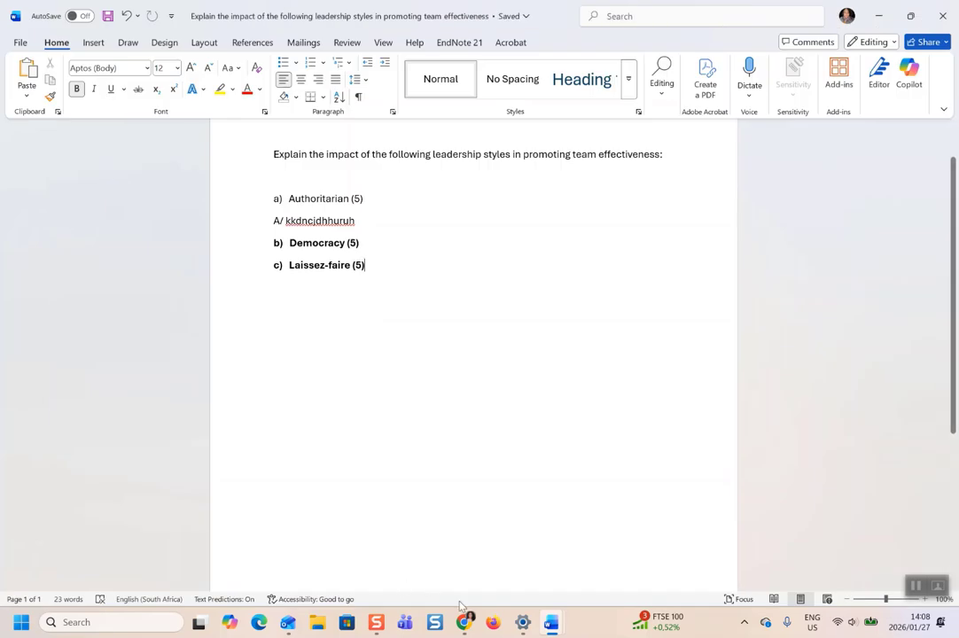
Start a Question 10 submission and choose the Word answer document from Downloads.
{"action": "mouse_move", "coordinate": [466, 618]}
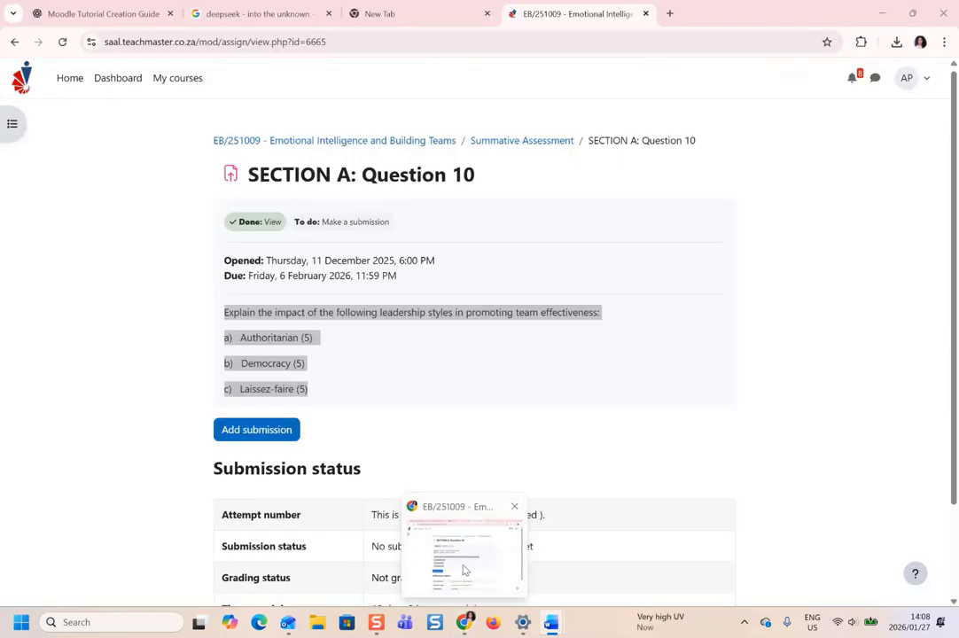
{"action": "left_click", "coordinate": [465, 570]}
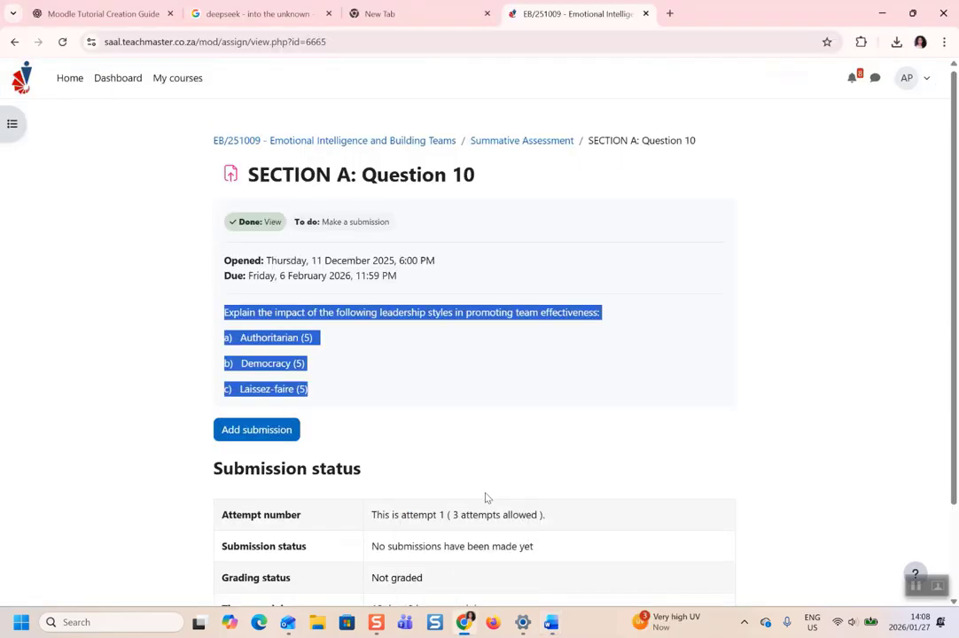
{"action": "left_click", "coordinate": [521, 408]}
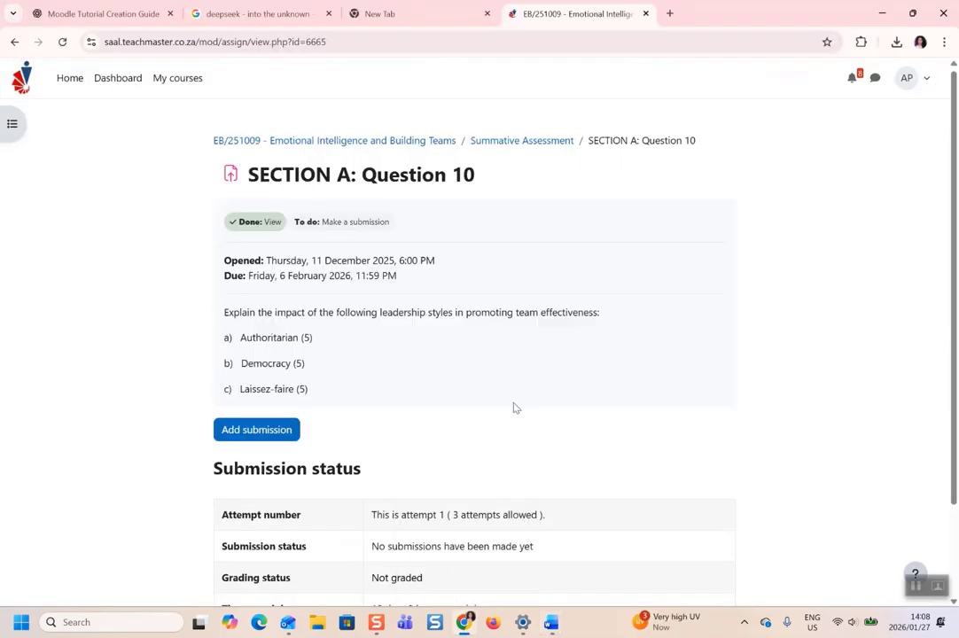
{"action": "left_click", "coordinate": [250, 434]}
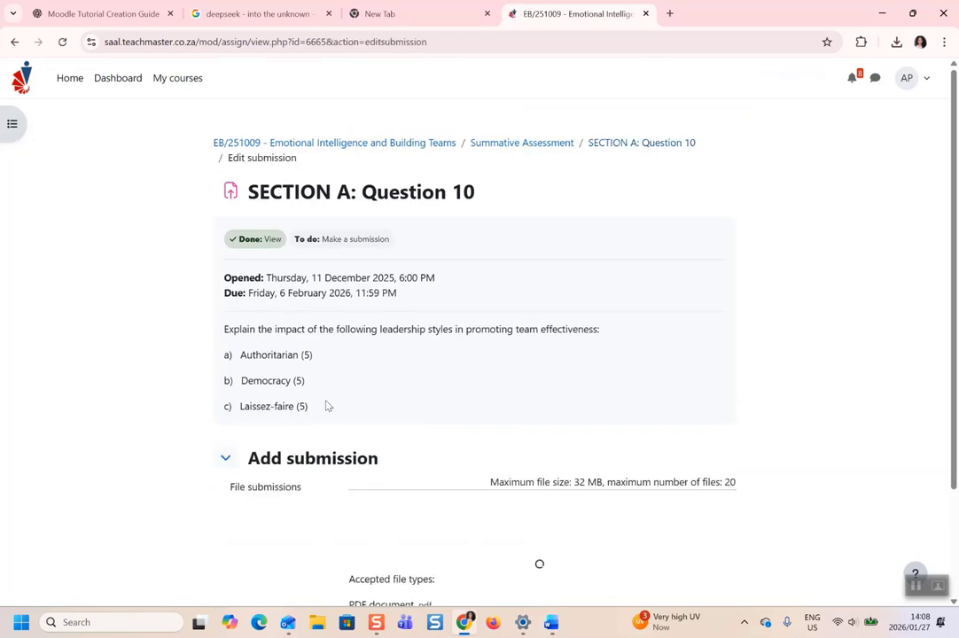
{"action": "scroll", "coordinate": [330, 404], "scroll_direction": "down", "scroll_amount": 2}
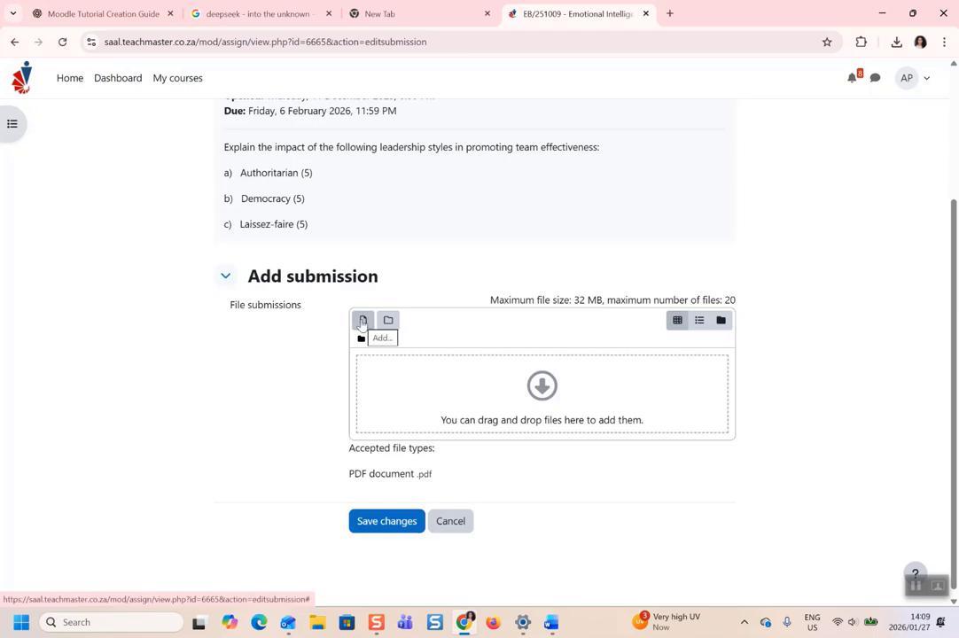
{"action": "left_click", "coordinate": [362, 321]}
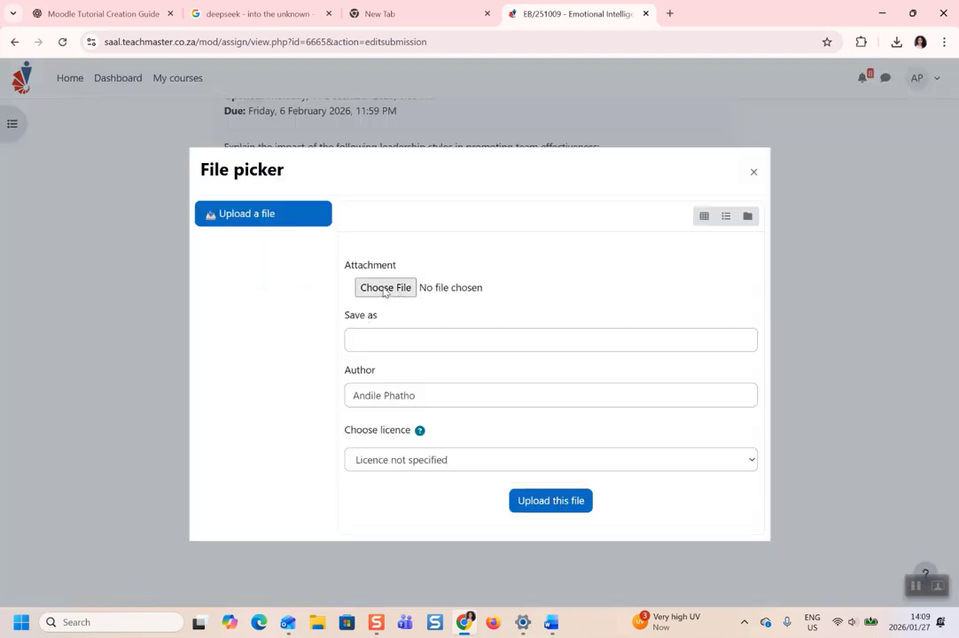
{"action": "left_click", "coordinate": [384, 288]}
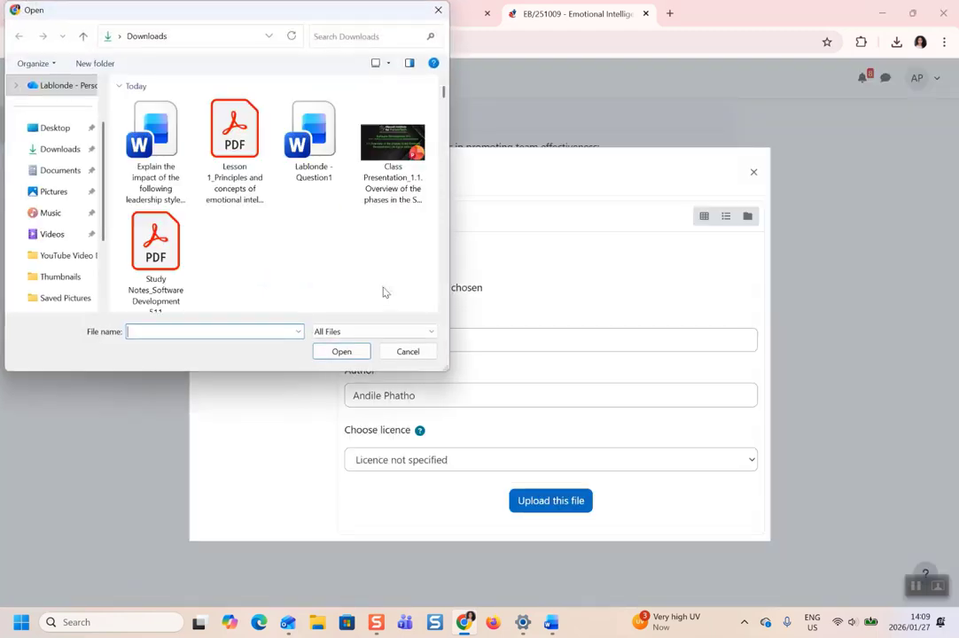
{"action": "left_click", "coordinate": [155, 144]}
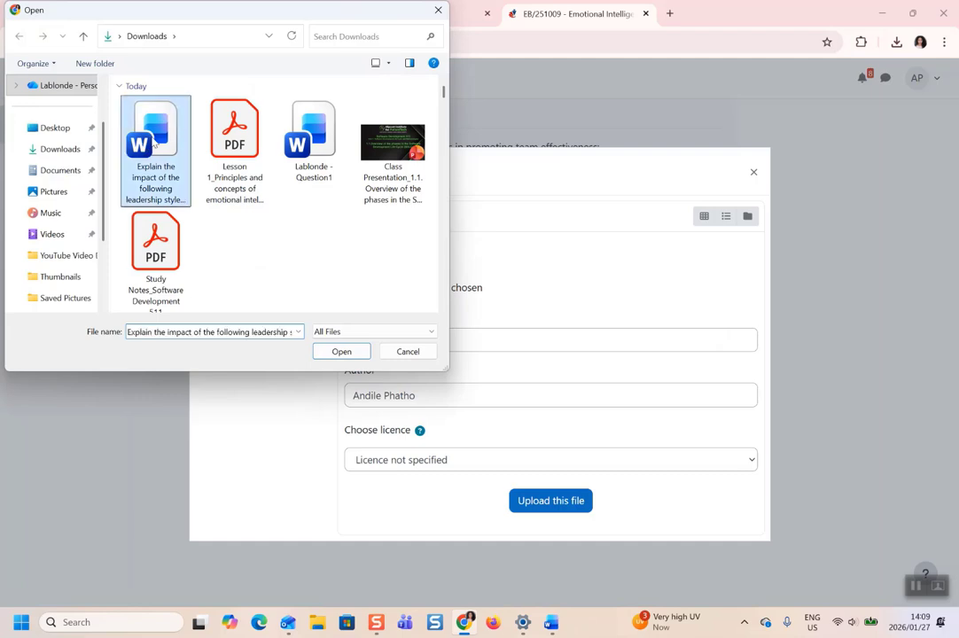
{"action": "left_click", "coordinate": [342, 352]}
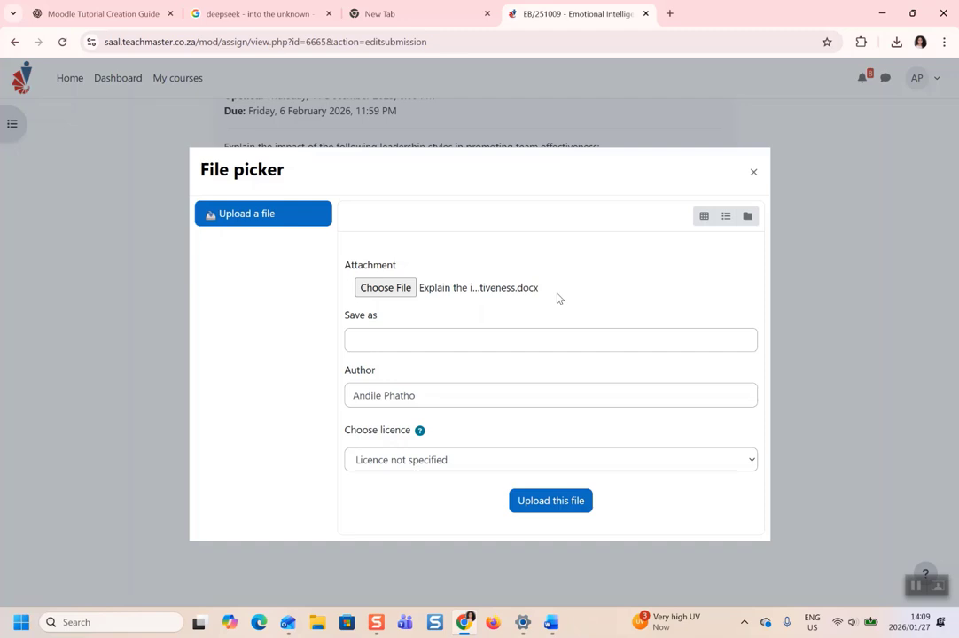
Try uploading the .docx, dismiss the unaccepted-file-type error, and cancel the file browser twice.
{"action": "left_click", "coordinate": [568, 504]}
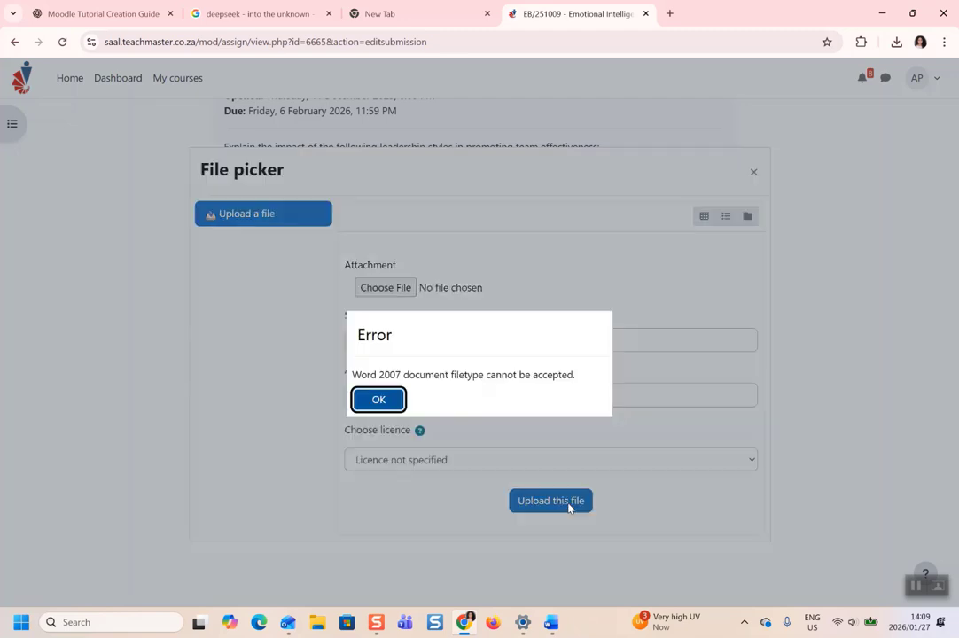
{"action": "left_click", "coordinate": [380, 401]}
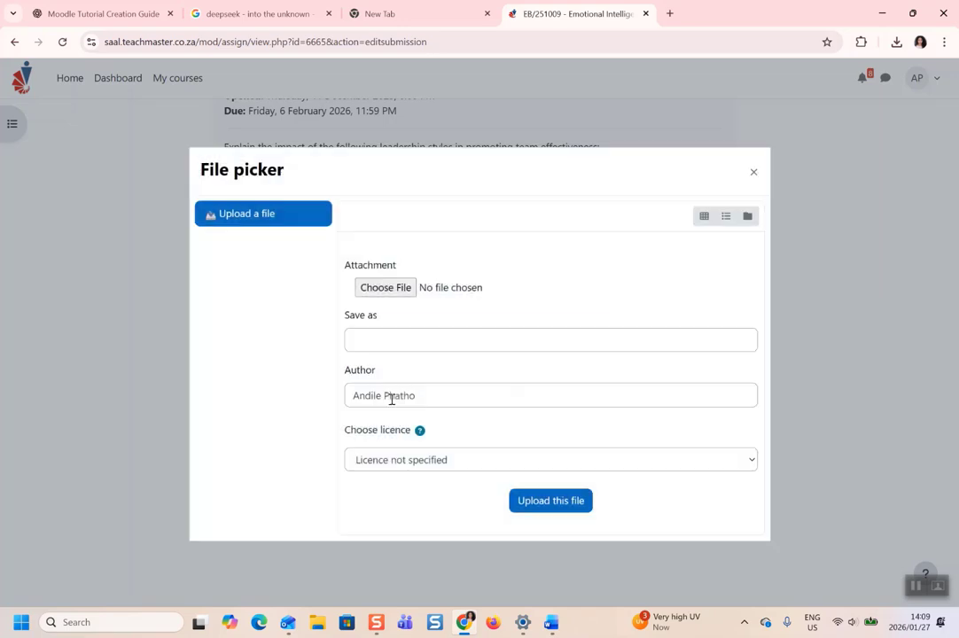
{"action": "left_click", "coordinate": [385, 287]}
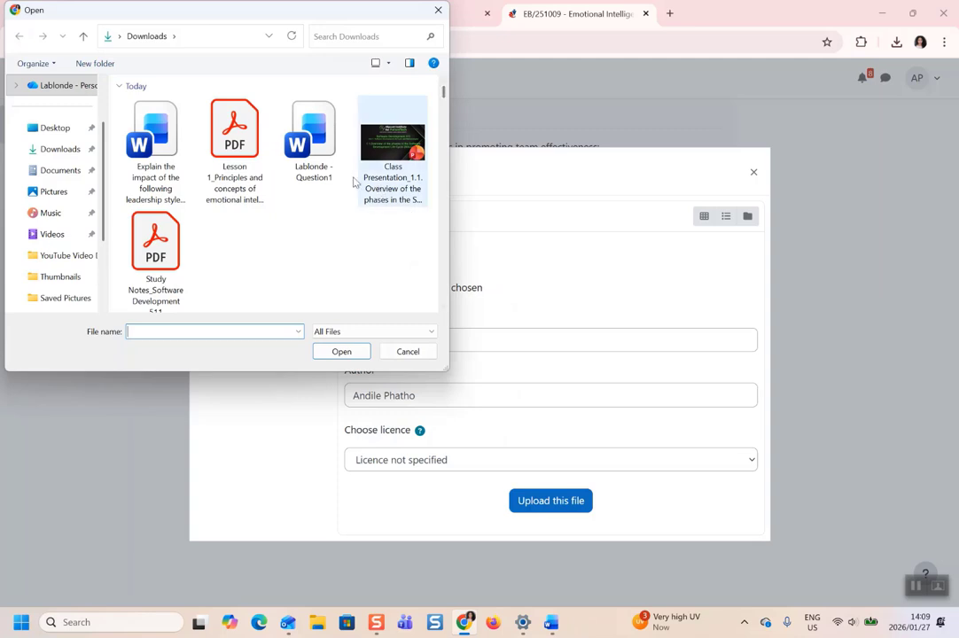
{"action": "left_click", "coordinate": [438, 9]}
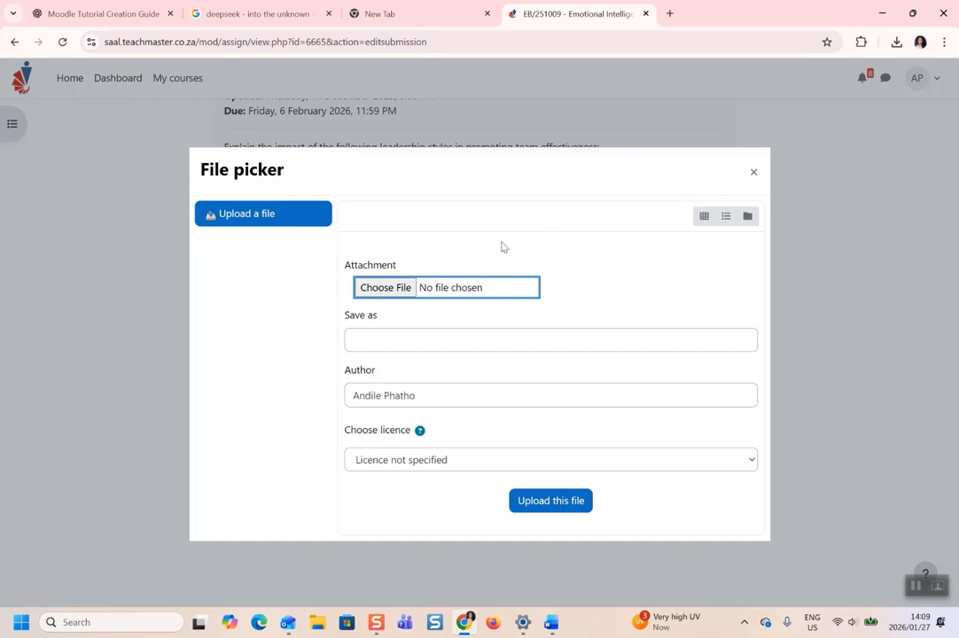
{"action": "left_click", "coordinate": [387, 289]}
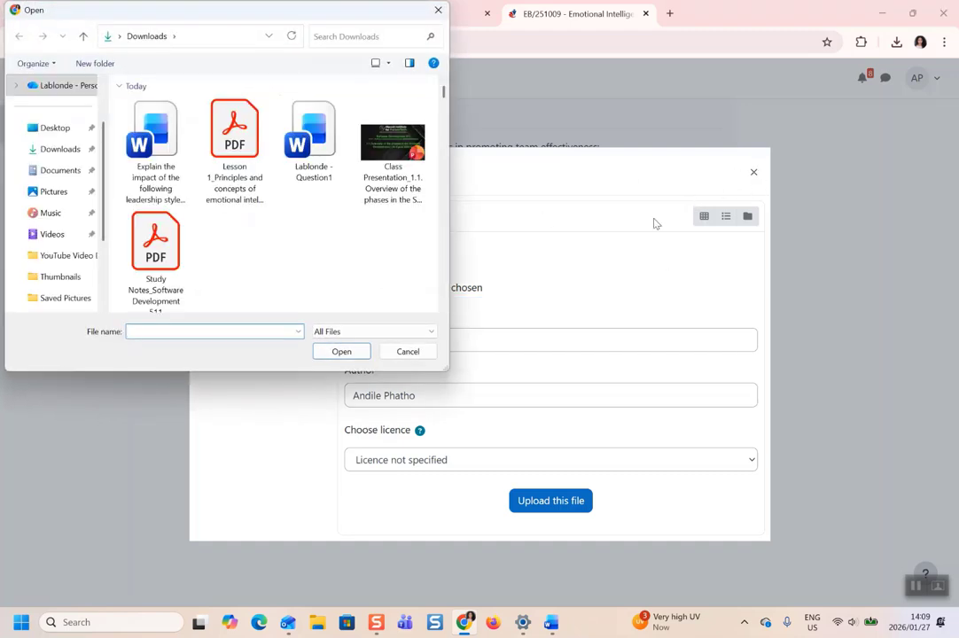
{"action": "left_click", "coordinate": [438, 11]}
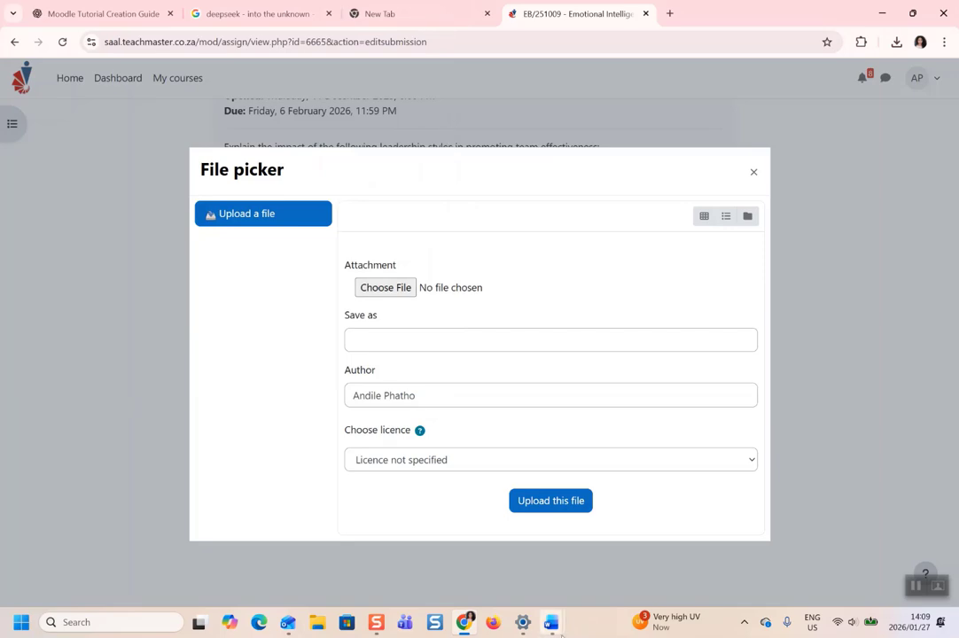
Bring up the leadership styles answer document in Word.
{"action": "mouse_move", "coordinate": [551, 622]}
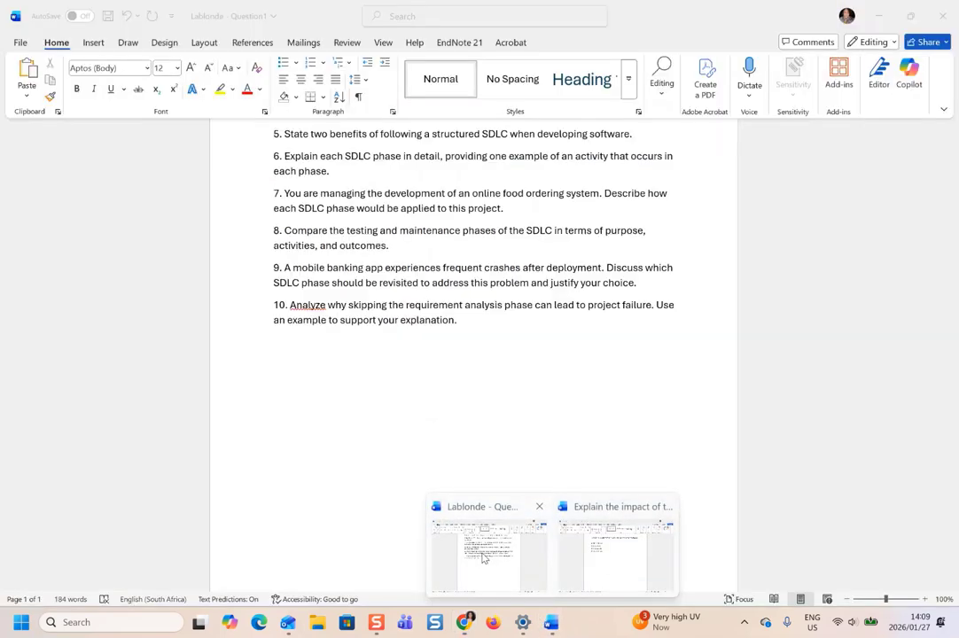
{"action": "left_click", "coordinate": [512, 596]}
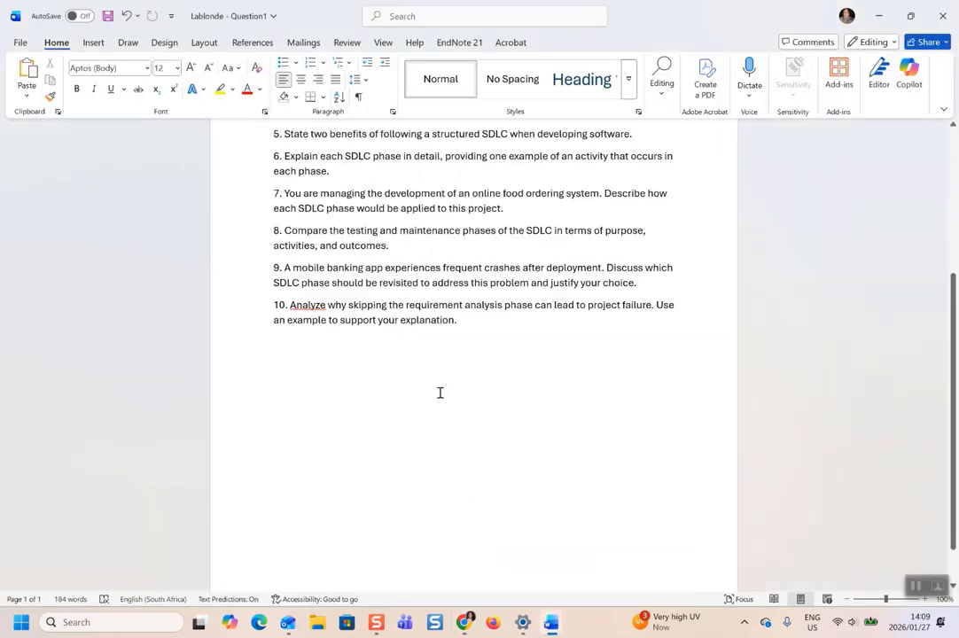
{"action": "scroll", "coordinate": [523, 395], "scroll_direction": "up", "scroll_amount": 5}
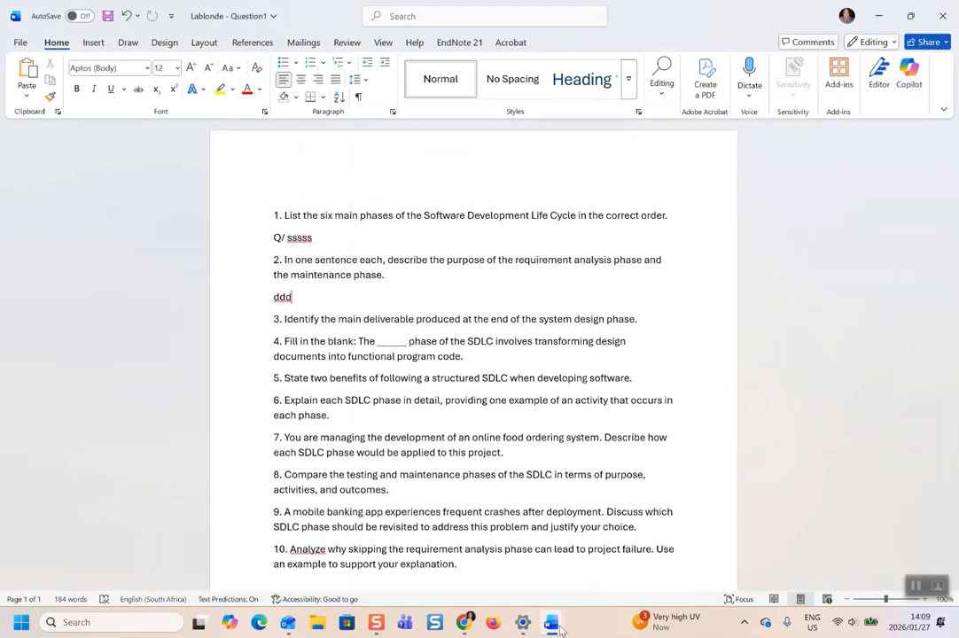
{"action": "mouse_move", "coordinate": [551, 622]}
{"action": "left_click", "coordinate": [603, 540]}
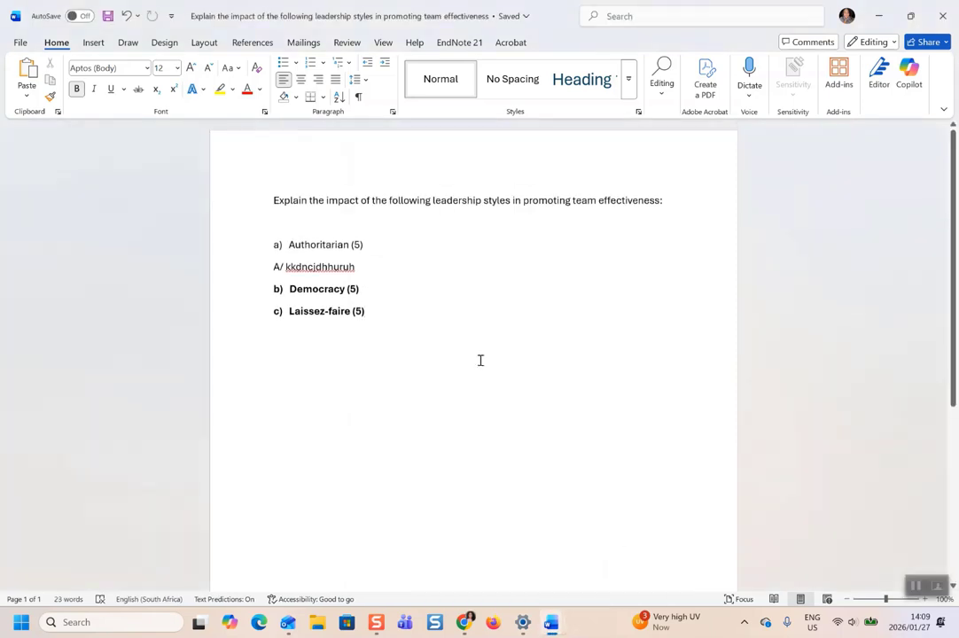
Save a copy of the answer document to Downloads as a PDF.
{"action": "left_click", "coordinate": [20, 42]}
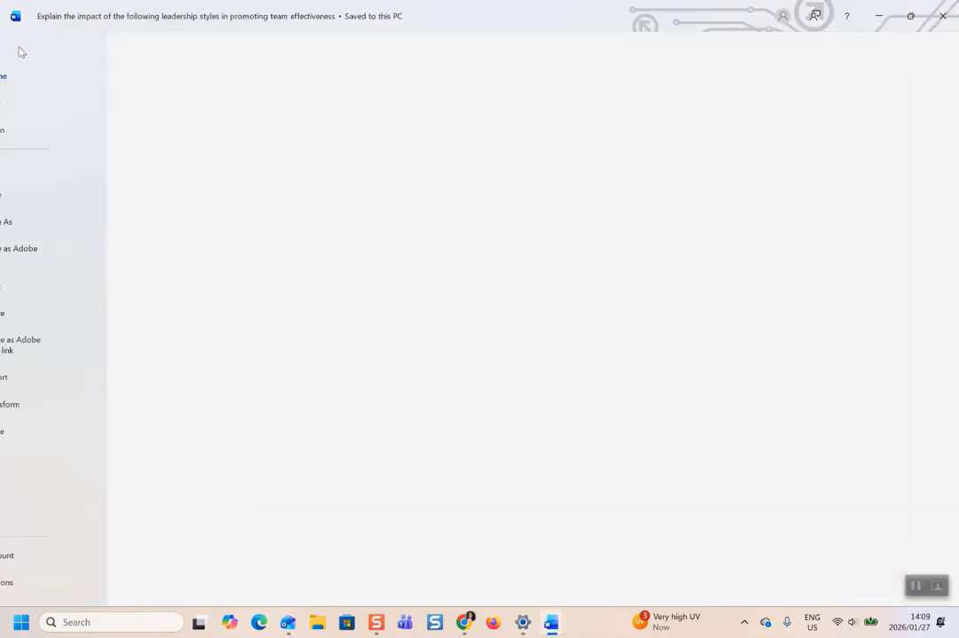
{"action": "left_click", "coordinate": [49, 222]}
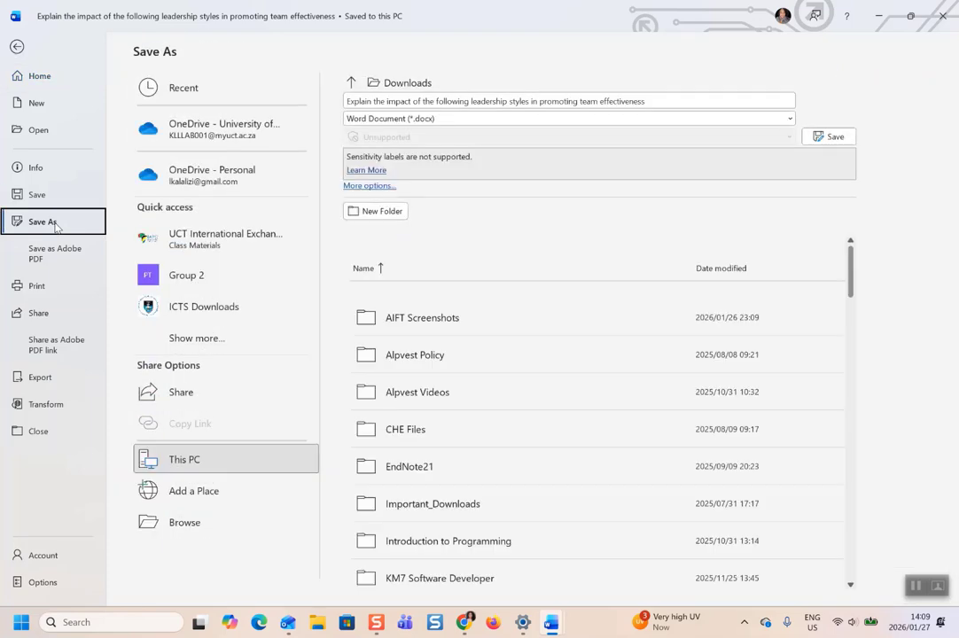
{"action": "left_click", "coordinate": [197, 523]}
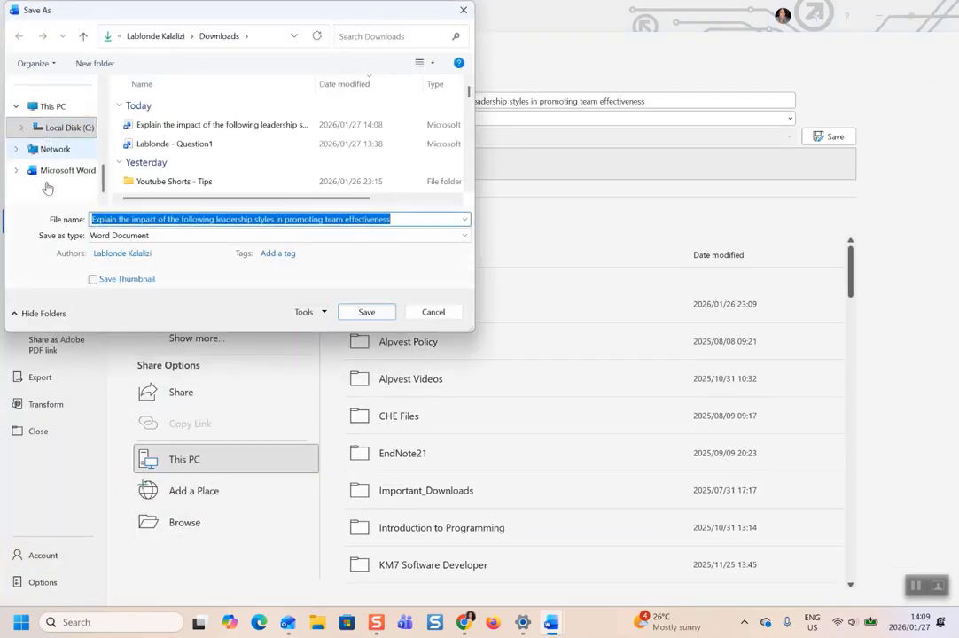
{"action": "scroll", "coordinate": [71, 159], "scroll_direction": "up", "scroll_amount": 5}
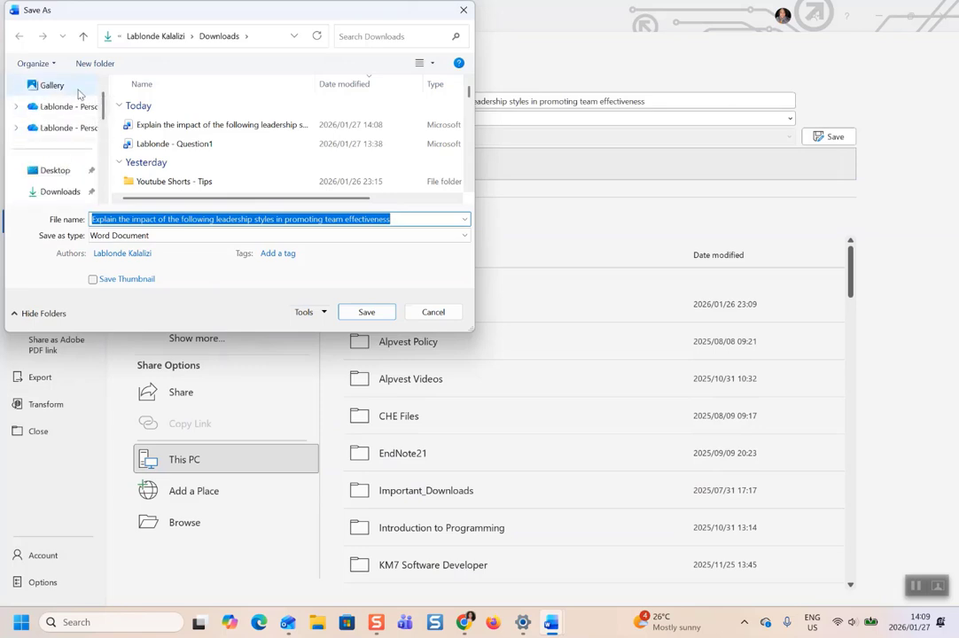
{"action": "left_click", "coordinate": [53, 192]}
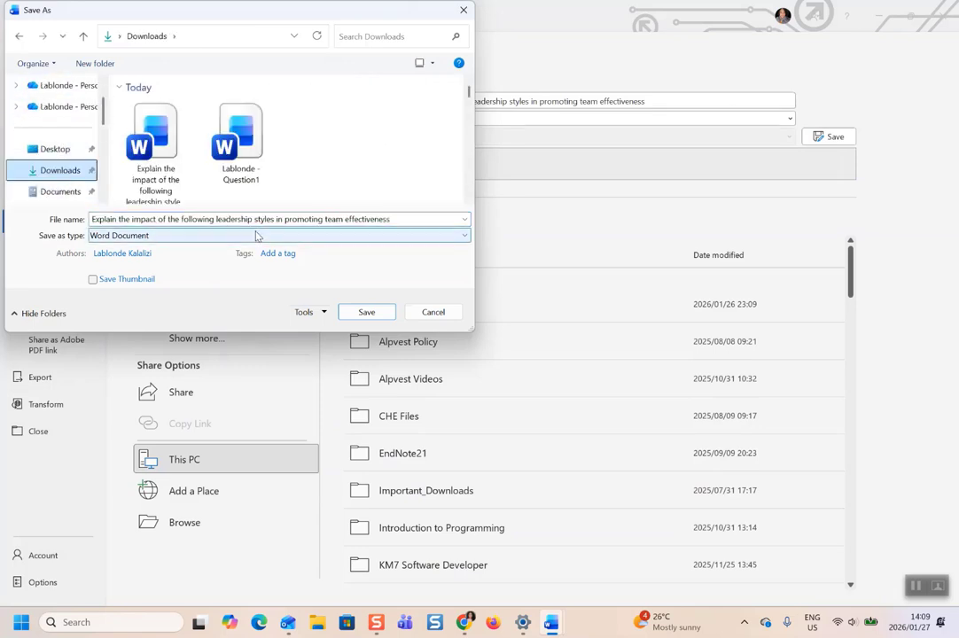
{"action": "left_click", "coordinate": [468, 238]}
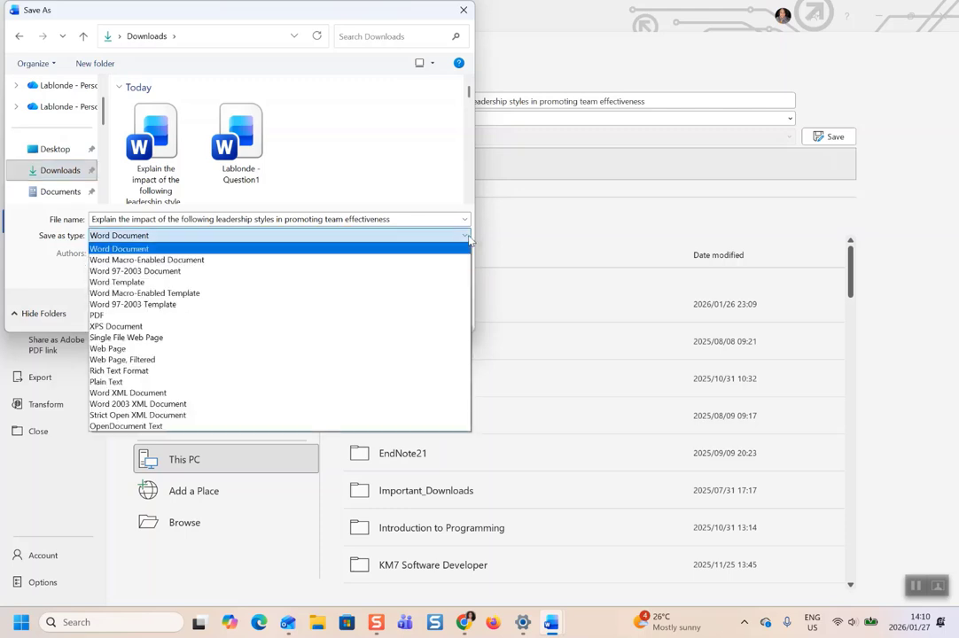
{"action": "left_click", "coordinate": [110, 314]}
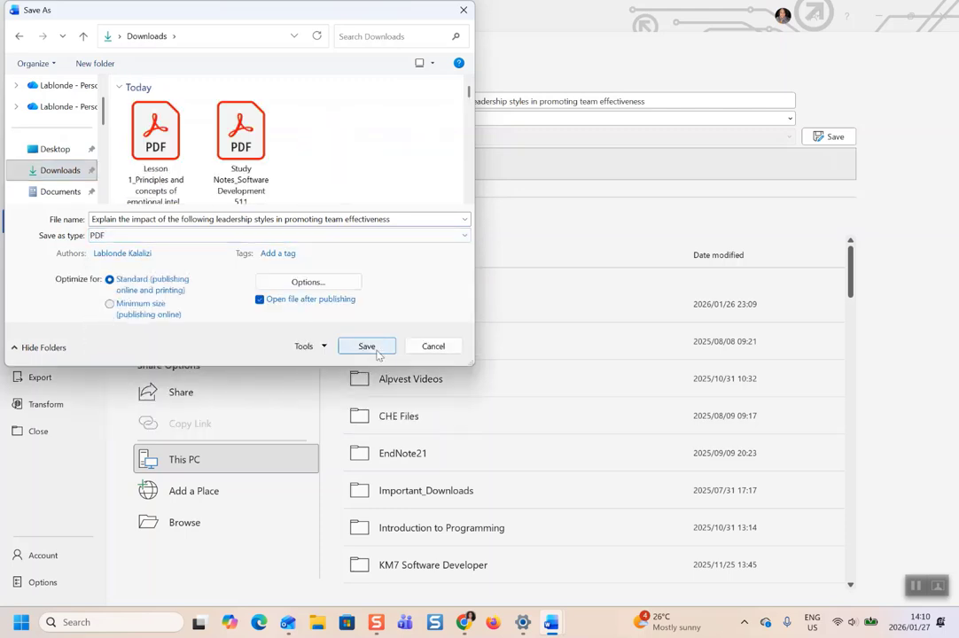
{"action": "left_click", "coordinate": [367, 346]}
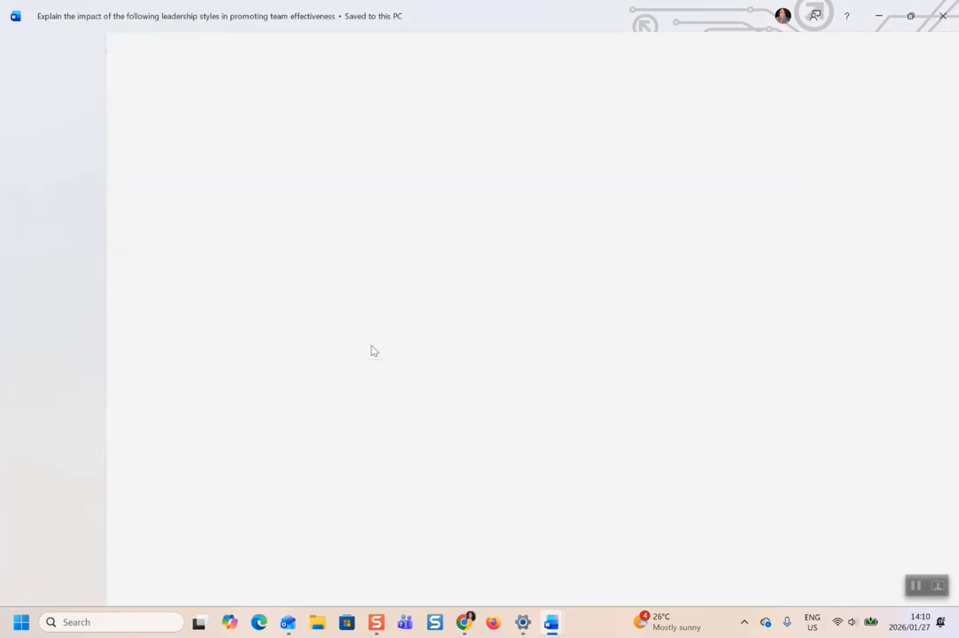
Scroll through the exported PDF in Acrobat to check it, then close Acrobat.
{"action": "scroll", "coordinate": [588, 312], "scroll_direction": "down", "scroll_amount": 4}
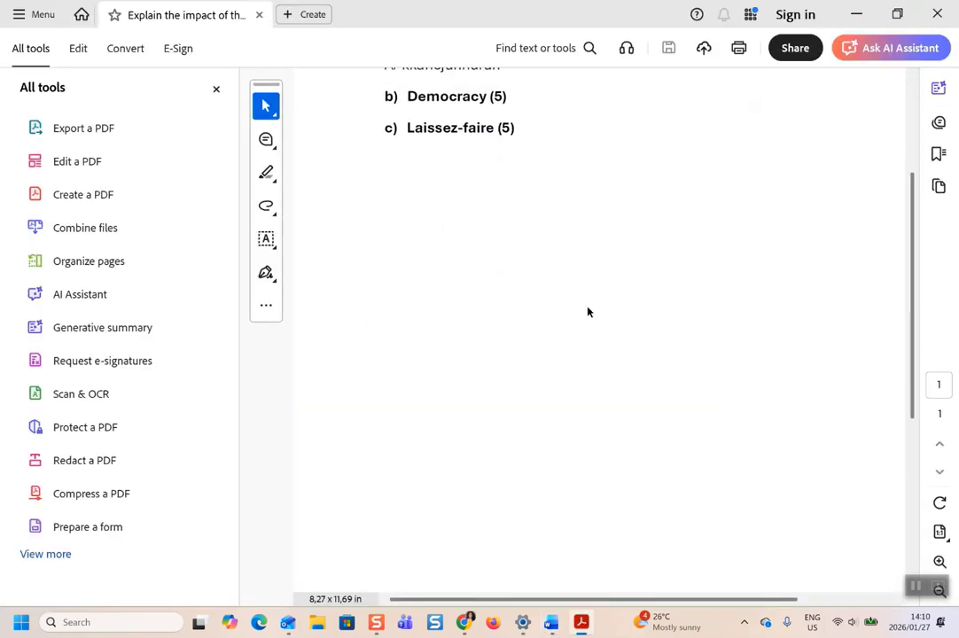
{"action": "scroll", "coordinate": [588, 312], "scroll_direction": "up", "scroll_amount": 4}
{"action": "scroll", "coordinate": [588, 312], "scroll_direction": "right", "scroll_amount": 2}
{"action": "scroll", "coordinate": [588, 312], "scroll_direction": "down", "scroll_amount": 2}
{"action": "scroll", "coordinate": [587, 312], "scroll_direction": "left", "scroll_amount": 2}
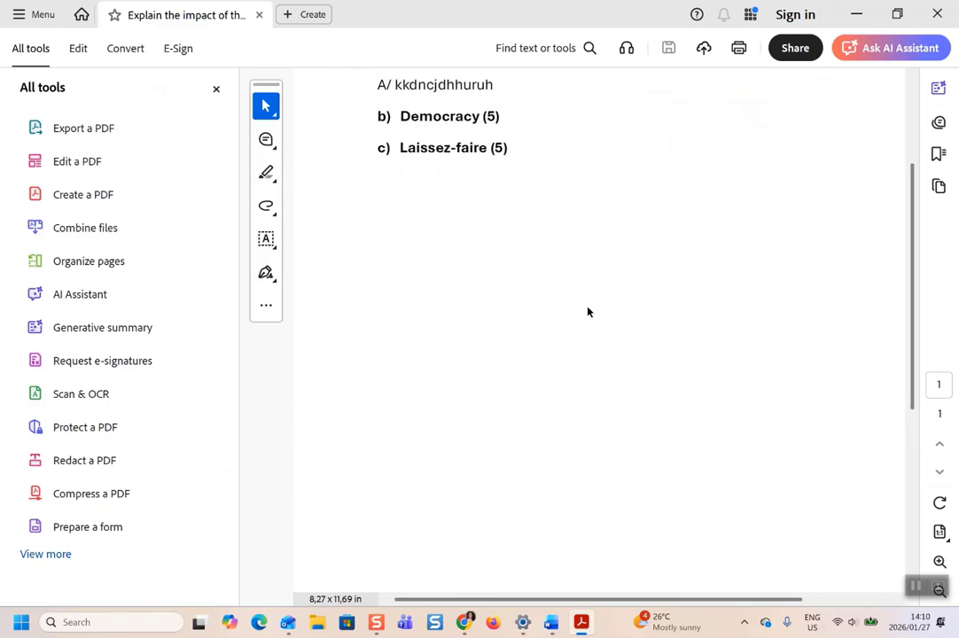
{"action": "scroll", "coordinate": [598, 304], "scroll_direction": "down", "scroll_amount": 5}
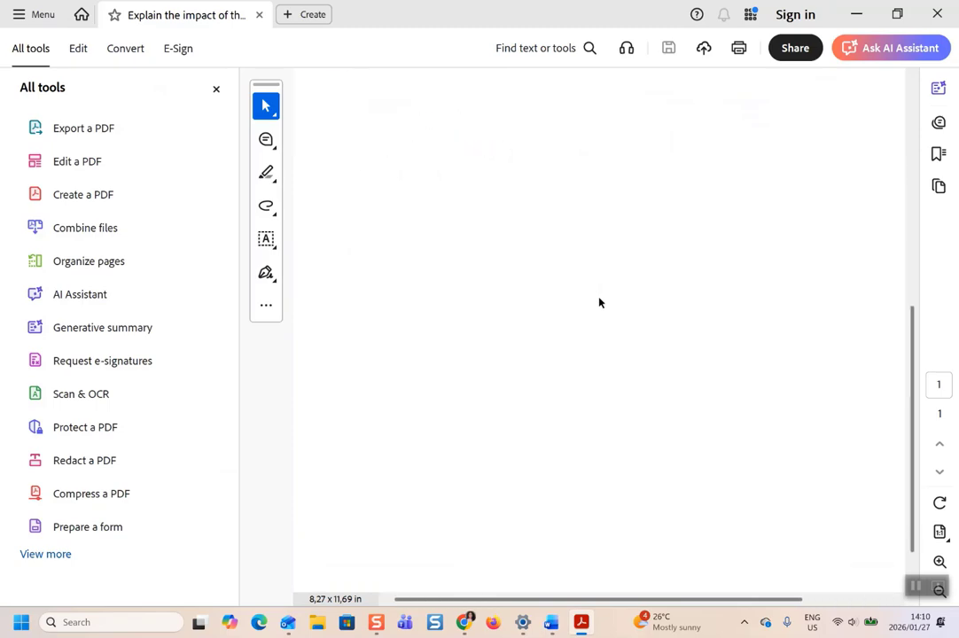
{"action": "left_click", "coordinate": [938, 15]}
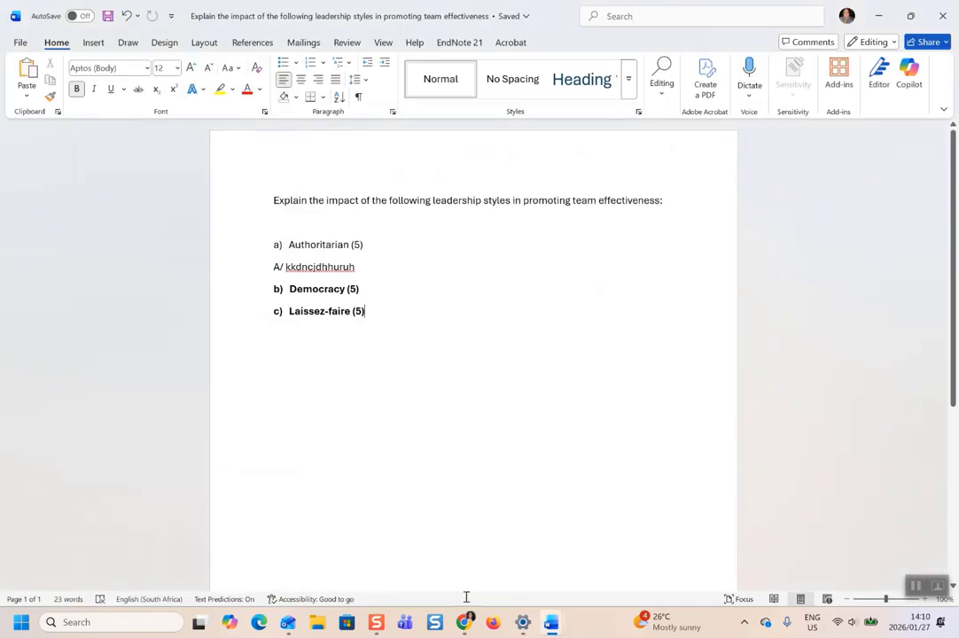
Upload the exported leadership-styles PDF from the computer into the Question 10 file submissions area.
{"action": "left_click", "coordinate": [464, 625]}
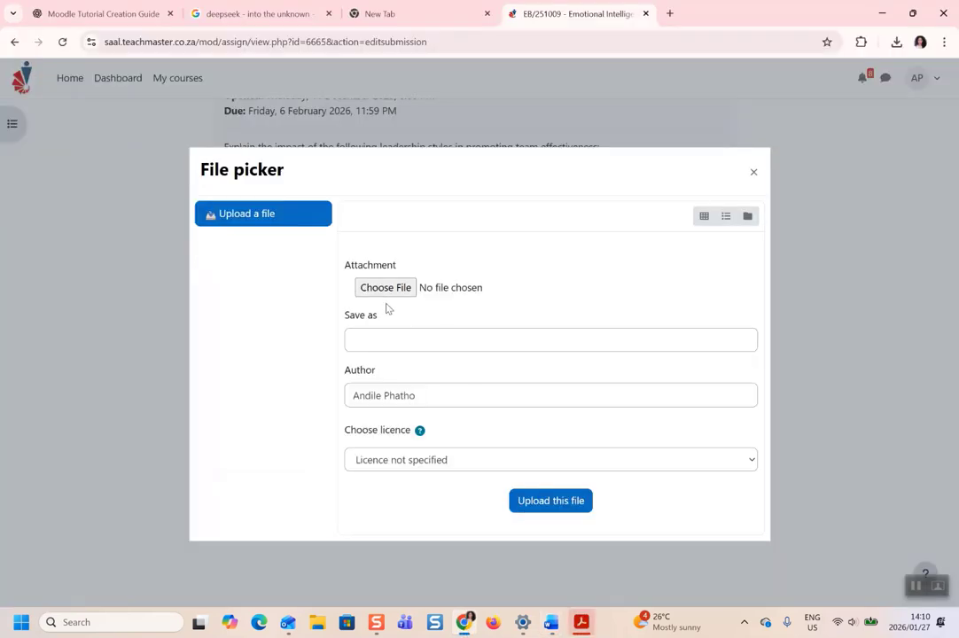
{"action": "left_click", "coordinate": [381, 287]}
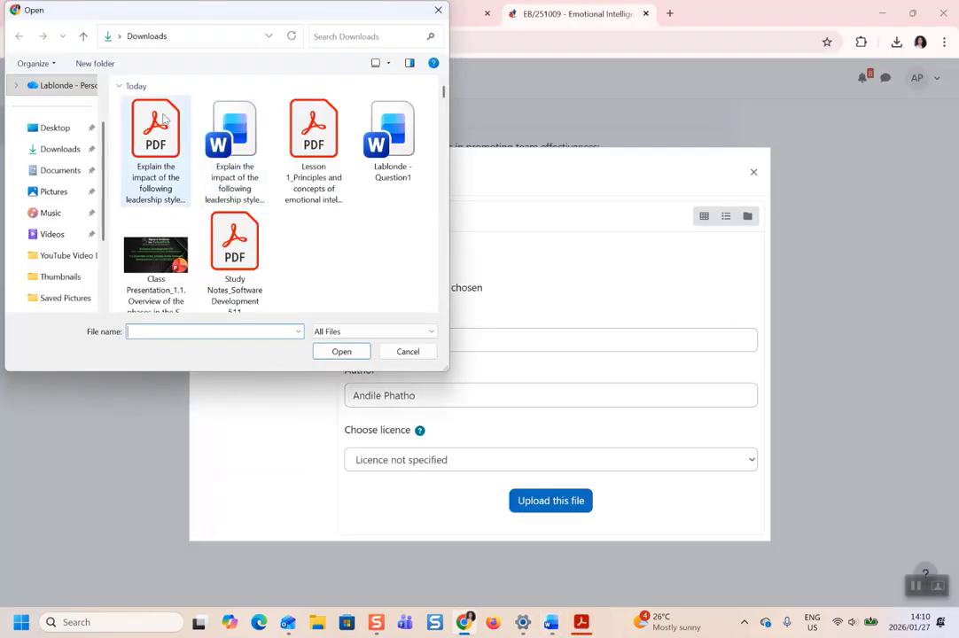
{"action": "left_click", "coordinate": [158, 135]}
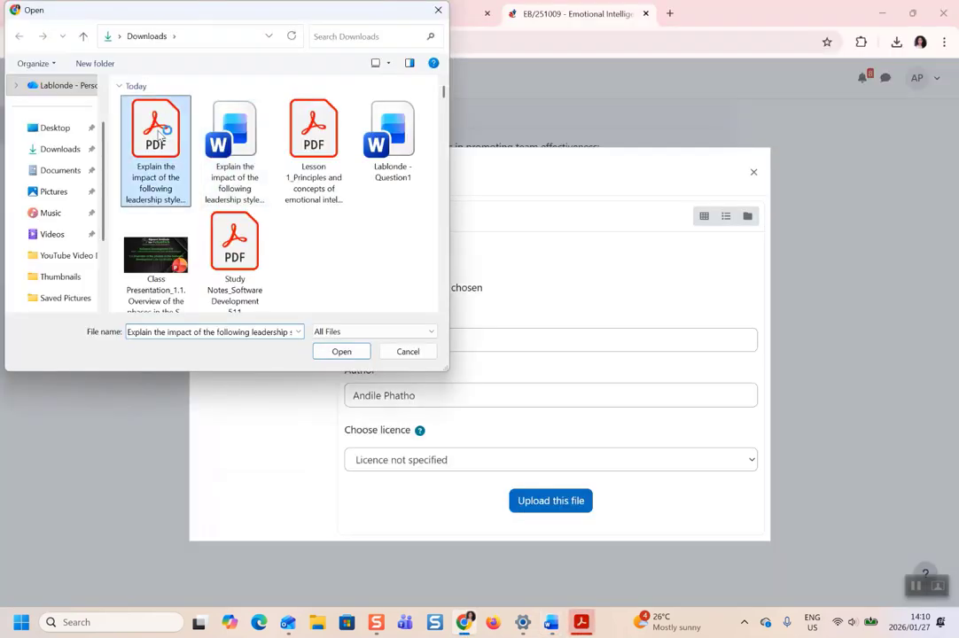
{"action": "left_click", "coordinate": [346, 353]}
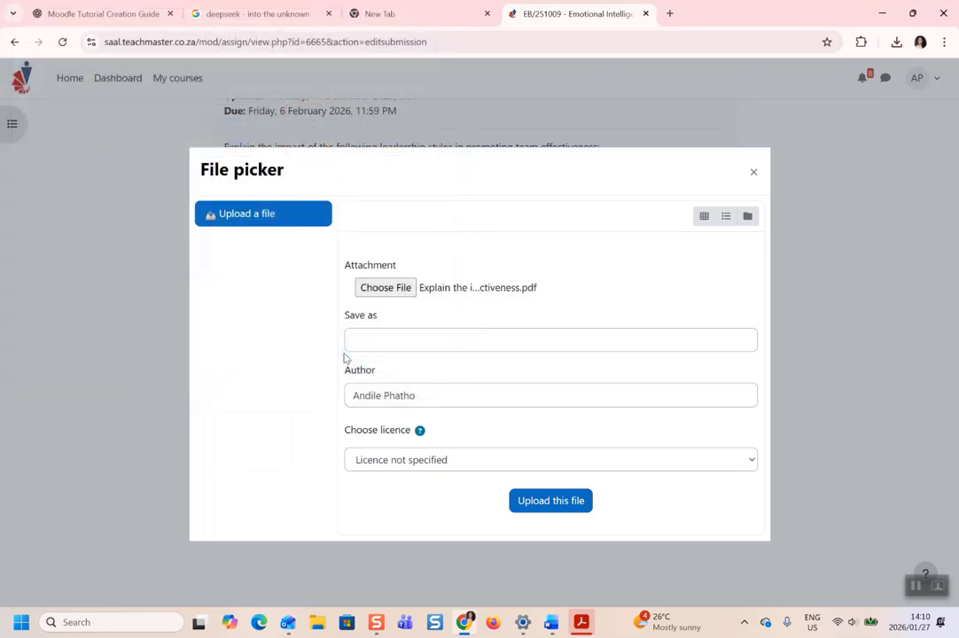
{"action": "left_click", "coordinate": [558, 501]}
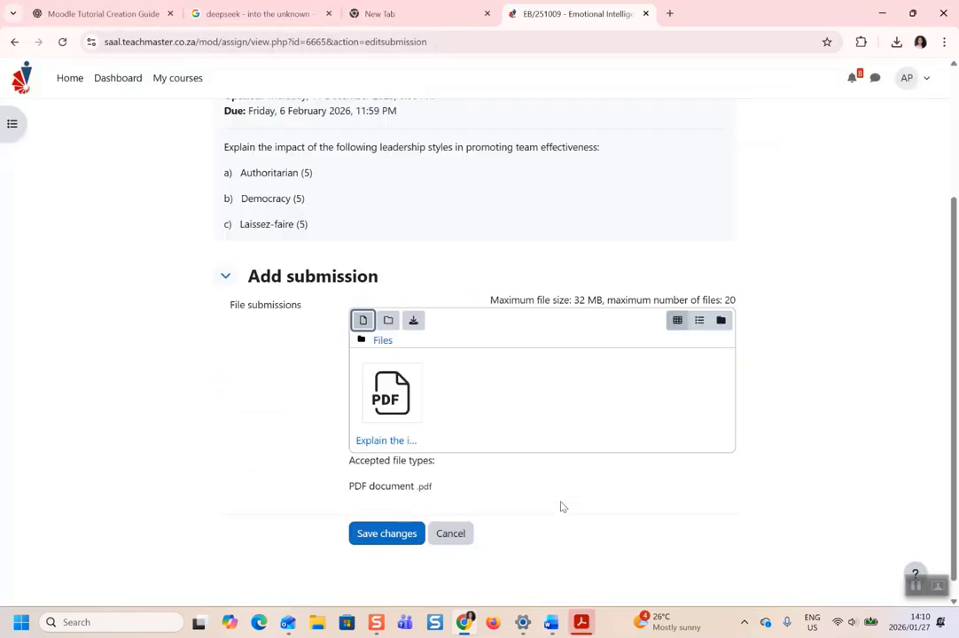
{"action": "scroll", "coordinate": [479, 443], "scroll_direction": "down", "scroll_amount": 1}
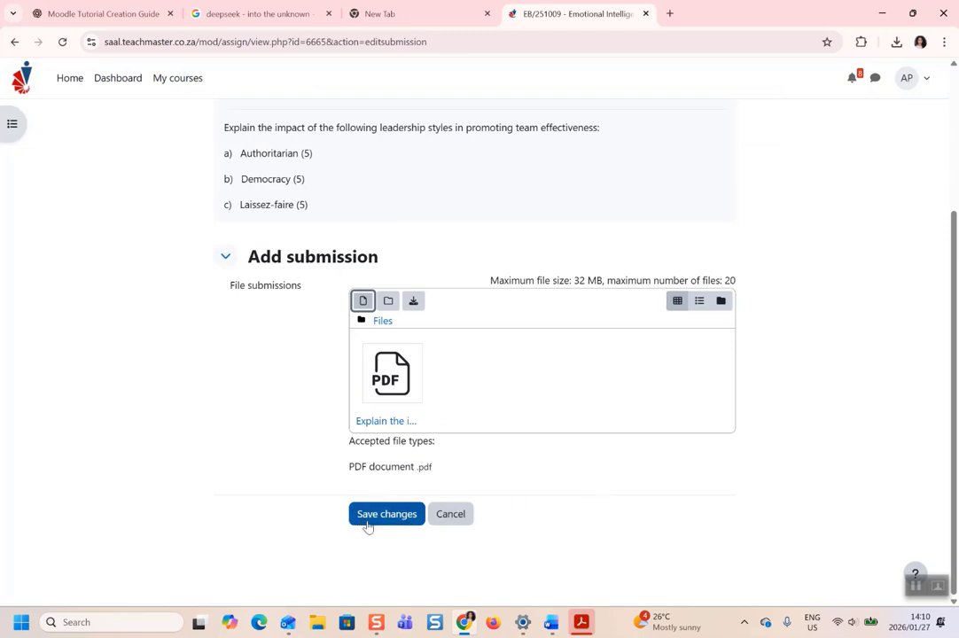
Cancel the unsaved Question 10 submission form, then reopen the Question 10 submission form.
{"action": "left_click", "coordinate": [459, 518]}
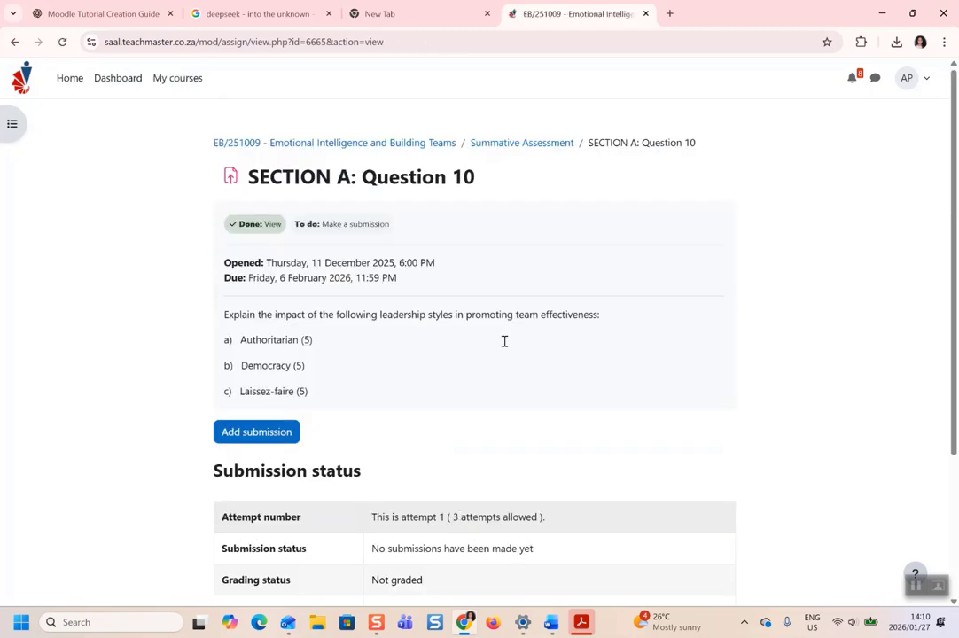
{"action": "scroll", "coordinate": [528, 253], "scroll_direction": "down", "scroll_amount": 1}
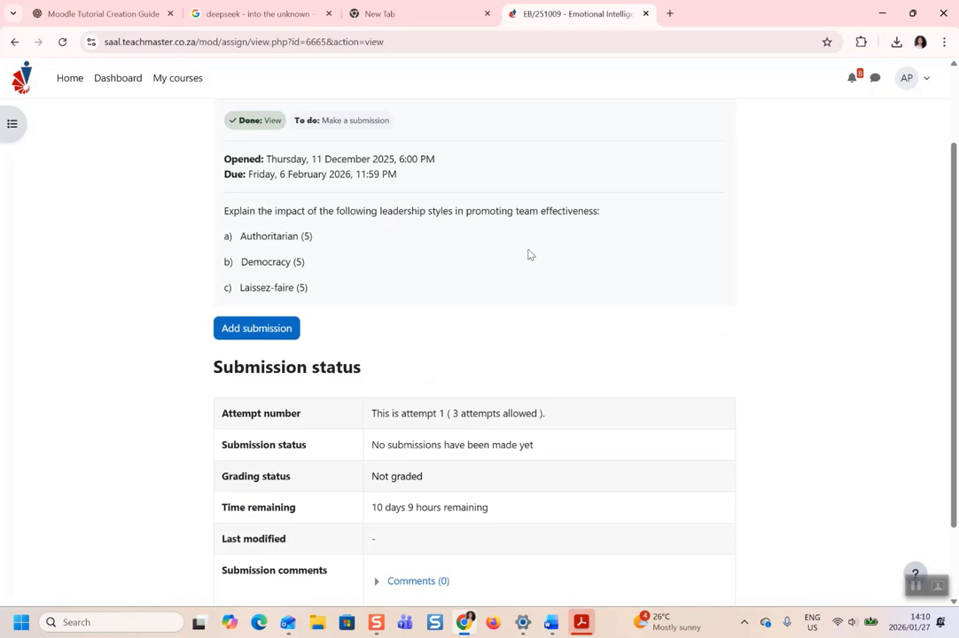
{"action": "scroll", "coordinate": [528, 254], "scroll_direction": "down", "scroll_amount": 1}
{"action": "scroll", "coordinate": [528, 254], "scroll_direction": "up", "scroll_amount": 2}
{"action": "scroll", "coordinate": [528, 254], "scroll_direction": "down", "scroll_amount": 1}
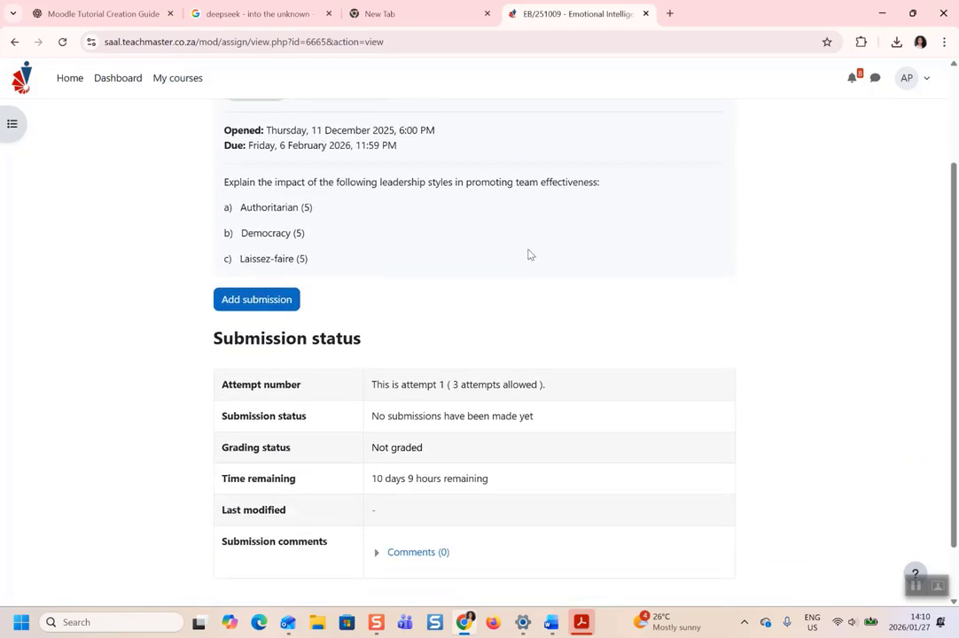
{"action": "scroll", "coordinate": [528, 254], "scroll_direction": "up", "scroll_amount": 1}
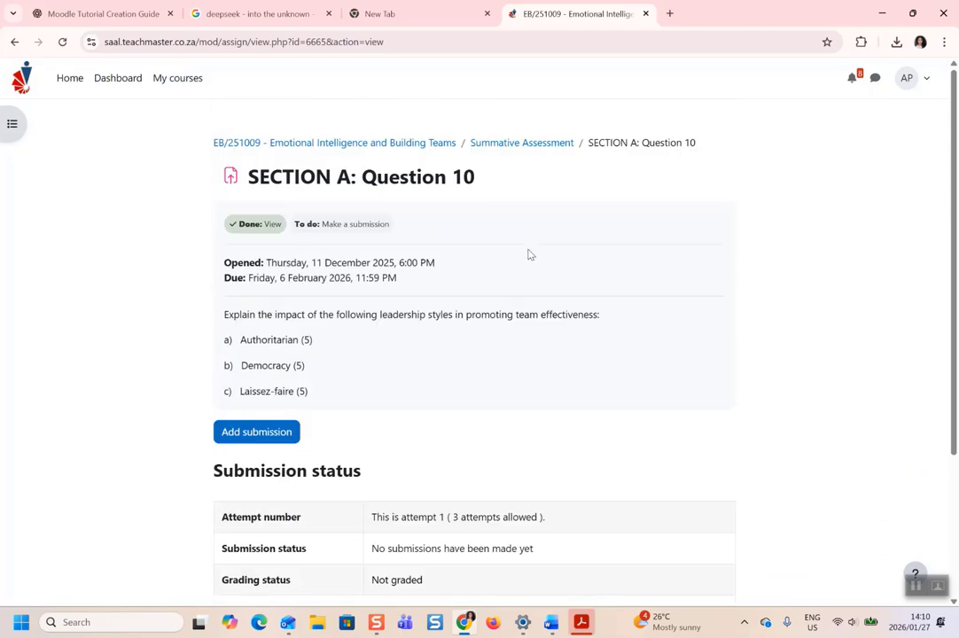
{"action": "left_click", "coordinate": [246, 432]}
{"action": "scroll", "coordinate": [454, 357], "scroll_direction": "down", "scroll_amount": 2}
{"action": "scroll", "coordinate": [452, 345], "scroll_direction": "up", "scroll_amount": 2}
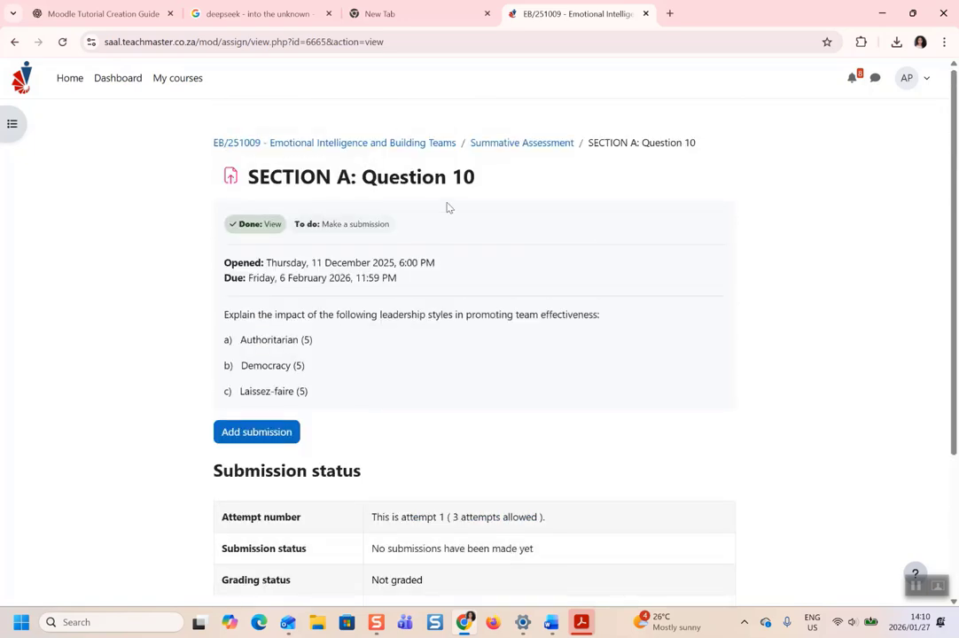
Open SECTION A: Question 4 from Summative Assessment, then return to the course home page.
{"action": "left_click", "coordinate": [495, 145]}
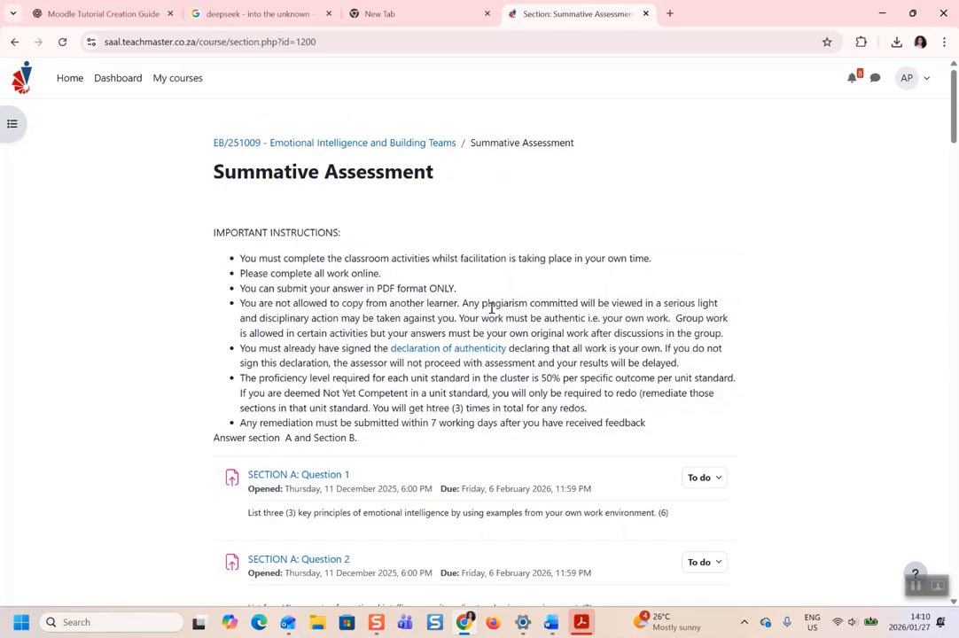
{"action": "scroll", "coordinate": [492, 307], "scroll_direction": "down", "scroll_amount": 5}
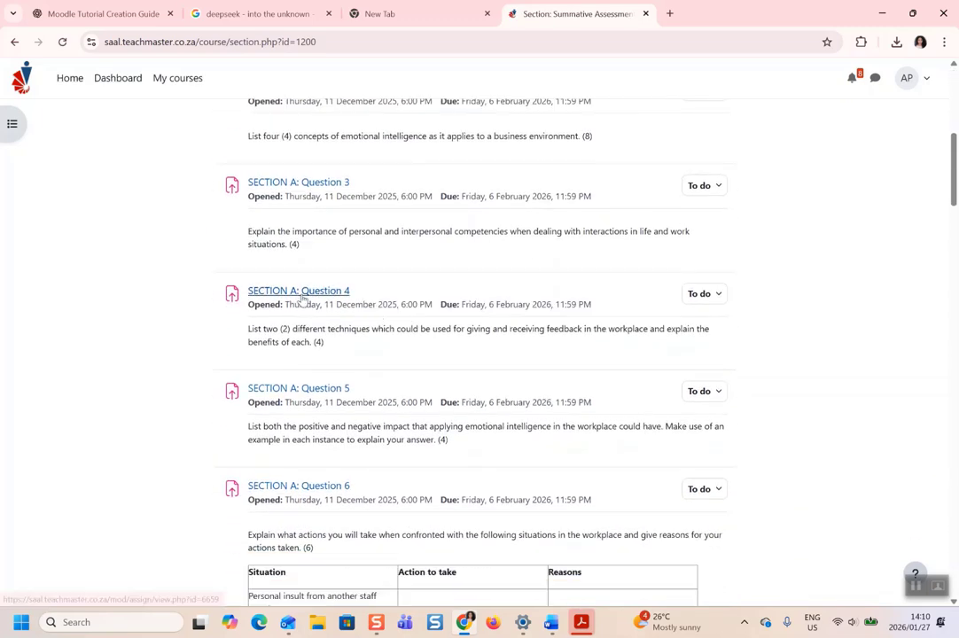
{"action": "left_click", "coordinate": [301, 292]}
{"action": "scroll", "coordinate": [303, 299], "scroll_direction": "down", "scroll_amount": 1}
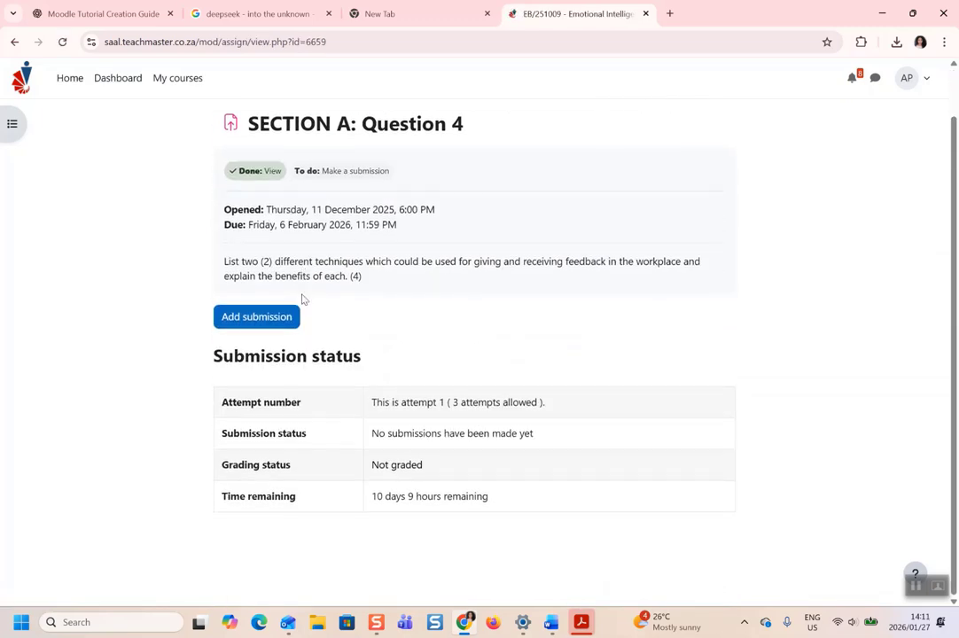
{"action": "scroll", "coordinate": [395, 261], "scroll_direction": "up", "scroll_amount": 1}
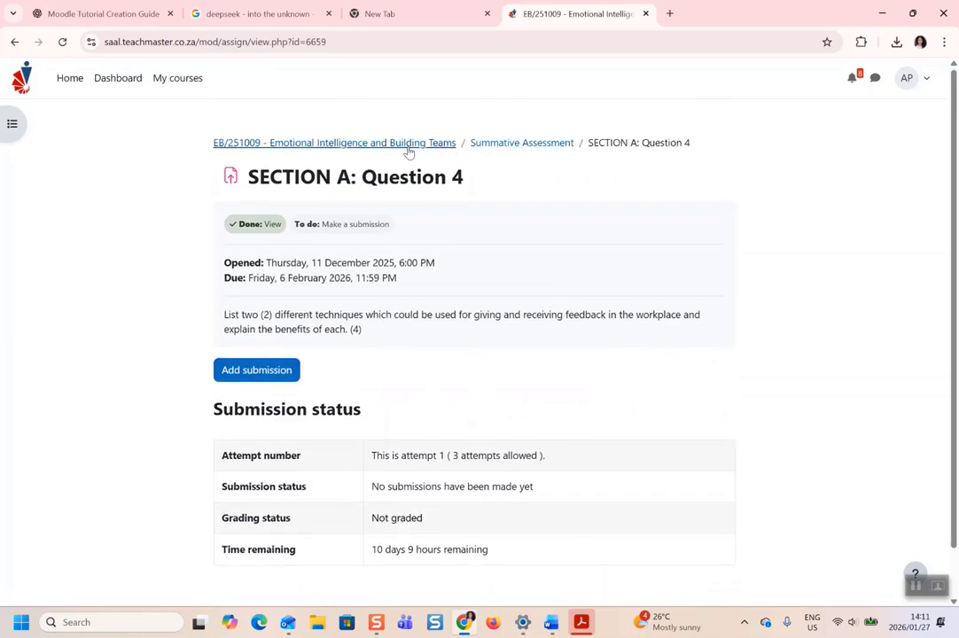
{"action": "left_click", "coordinate": [407, 149]}
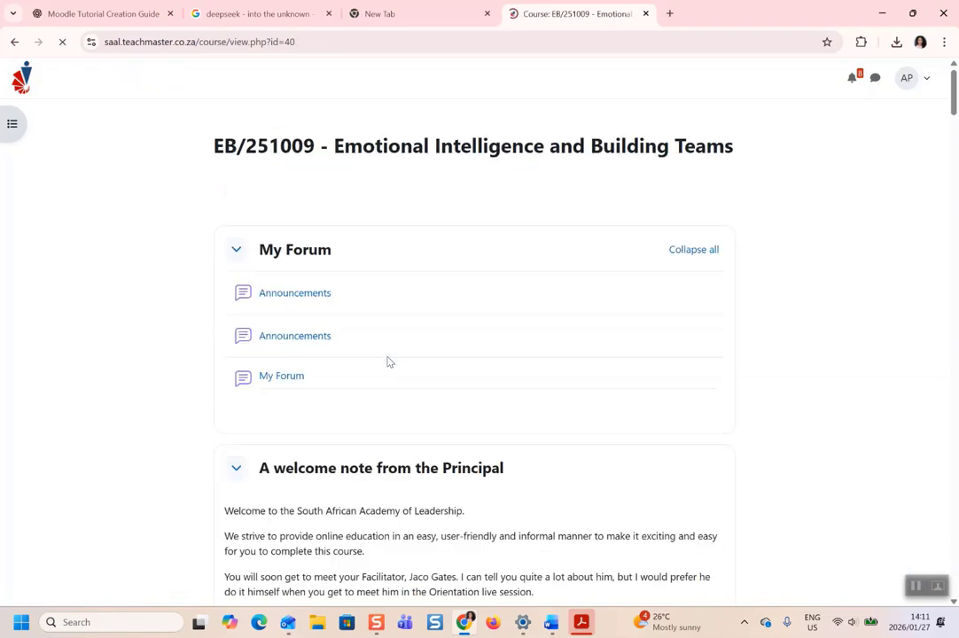
Scroll down the course page through its sections toward the consensus sections.
{"action": "scroll", "coordinate": [387, 362], "scroll_direction": "down", "scroll_amount": 3}
{"action": "scroll", "coordinate": [518, 445], "scroll_direction": "down", "scroll_amount": 14}
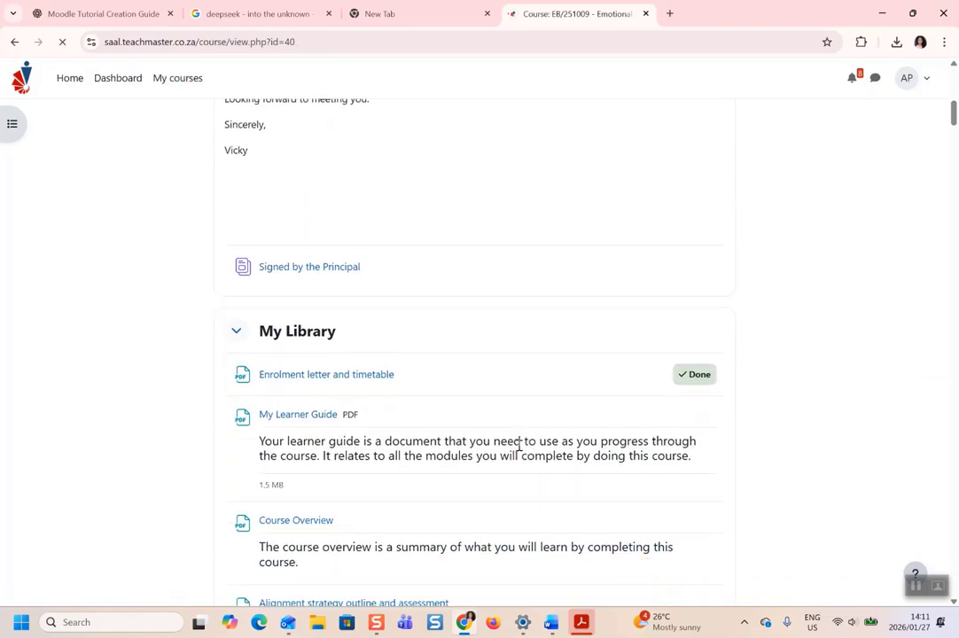
{"action": "scroll", "coordinate": [518, 450], "scroll_direction": "down", "scroll_amount": 7}
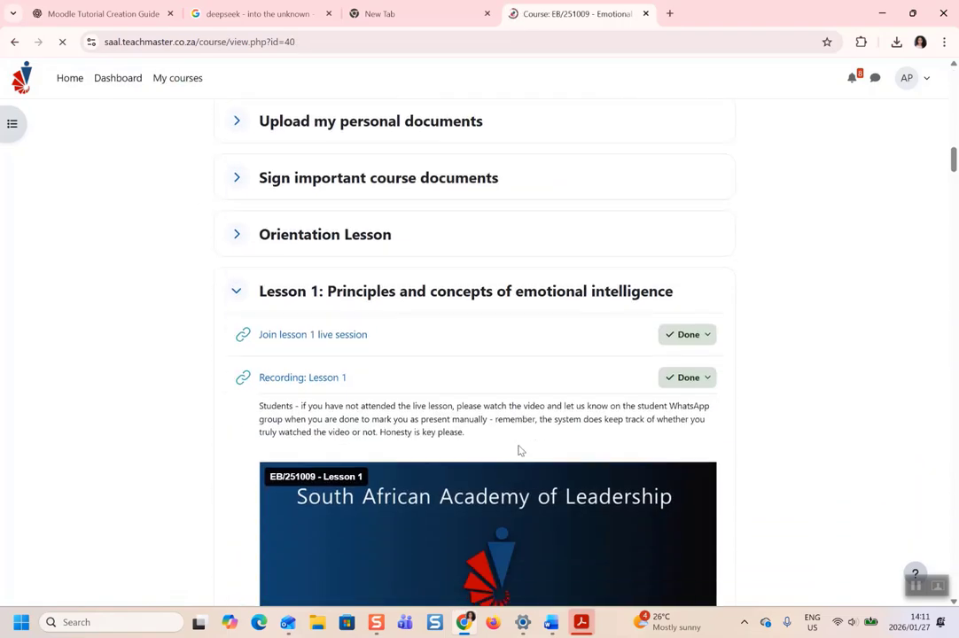
{"action": "scroll", "coordinate": [518, 450], "scroll_direction": "down", "scroll_amount": 5}
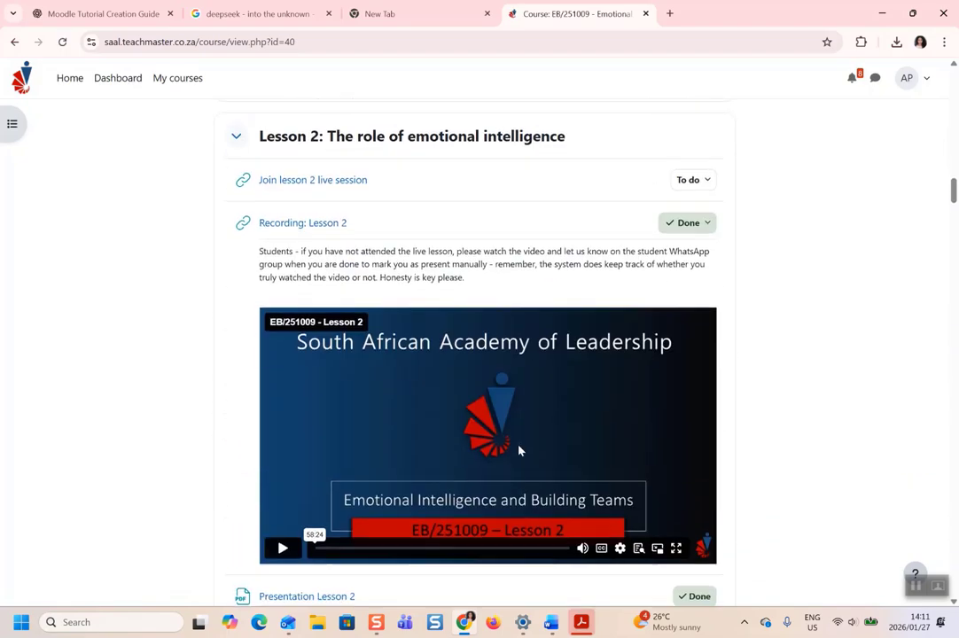
{"action": "scroll", "coordinate": [543, 367], "scroll_direction": "down", "scroll_amount": 20}
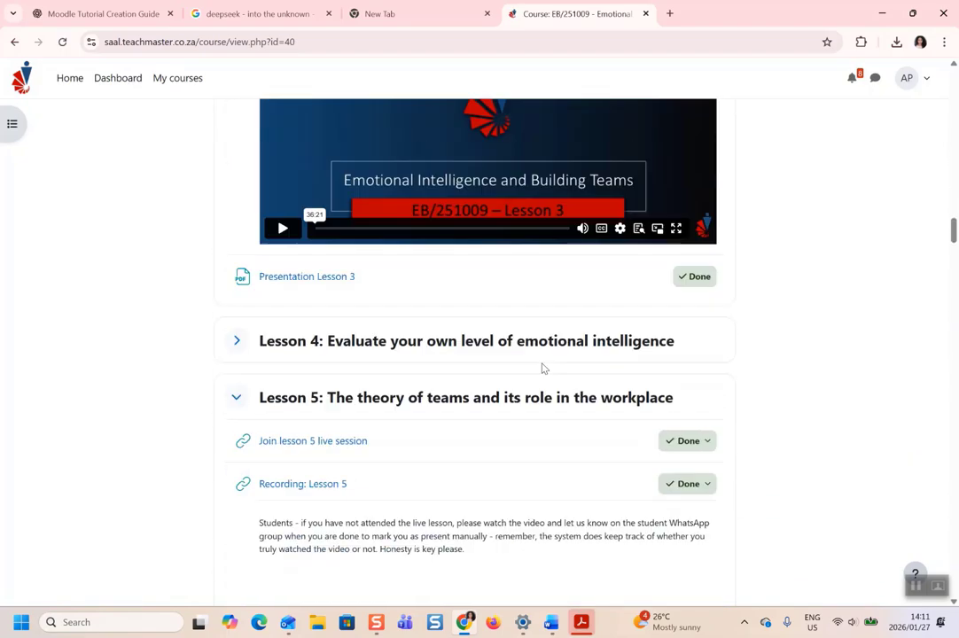
{"action": "scroll", "coordinate": [543, 368], "scroll_direction": "down", "scroll_amount": 18}
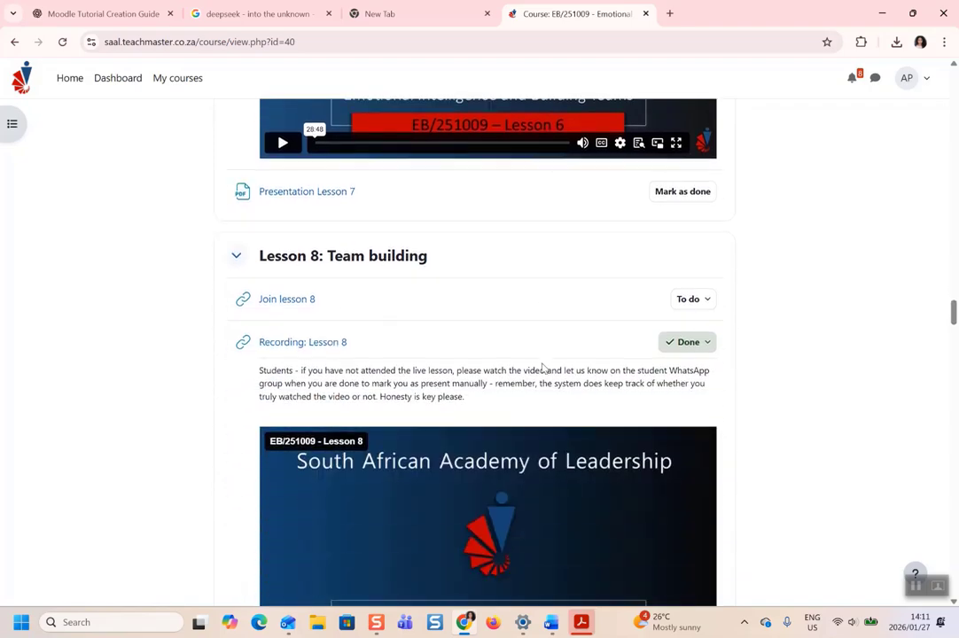
{"action": "scroll", "coordinate": [409, 304], "scroll_direction": "down", "scroll_amount": 16}
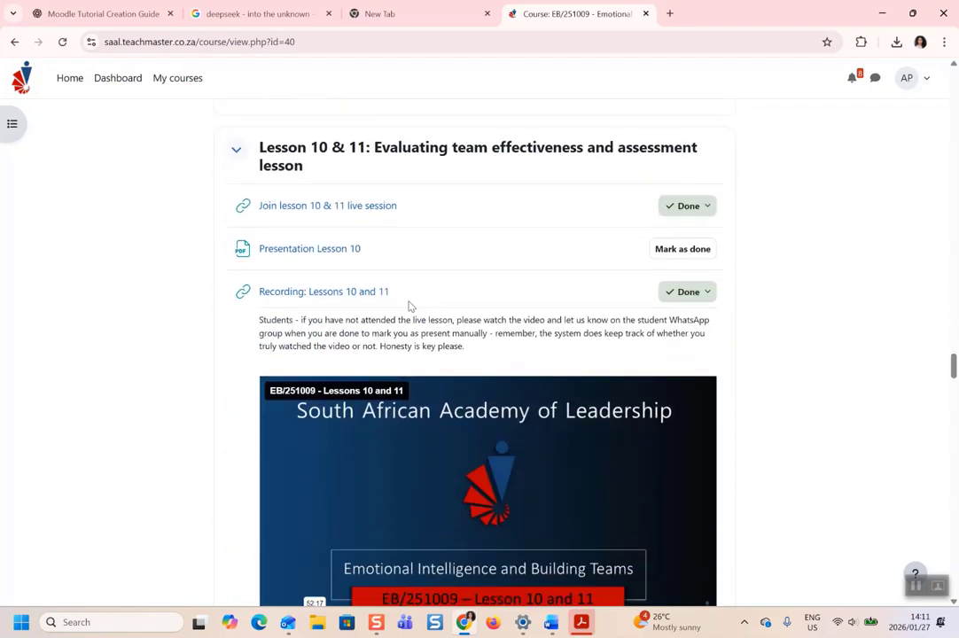
{"action": "scroll", "coordinate": [408, 304], "scroll_direction": "down", "scroll_amount": 3}
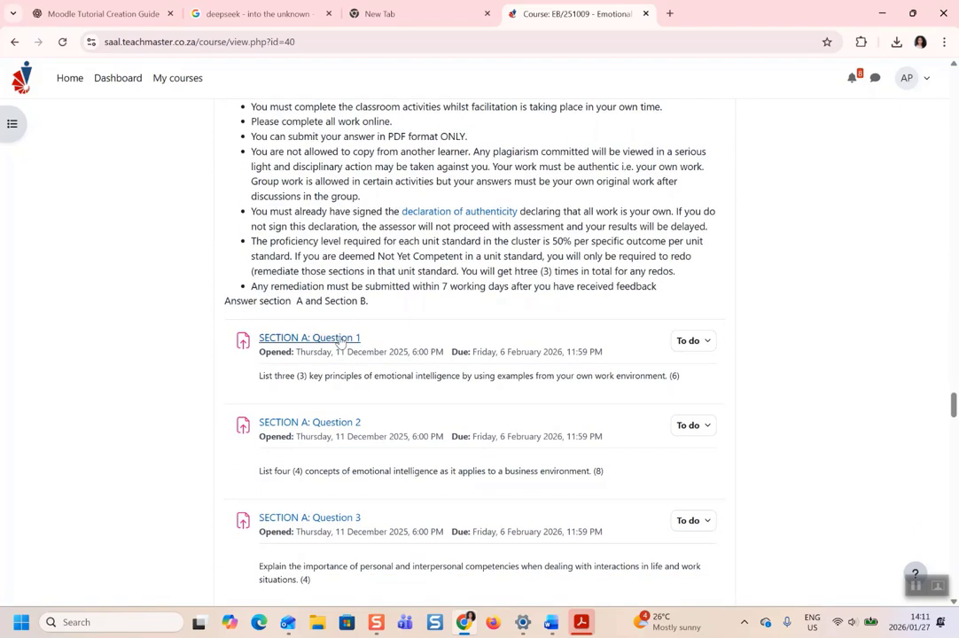
{"action": "scroll", "coordinate": [306, 422], "scroll_direction": "down", "scroll_amount": 4}
{"action": "scroll", "coordinate": [302, 433], "scroll_direction": "down", "scroll_amount": 8}
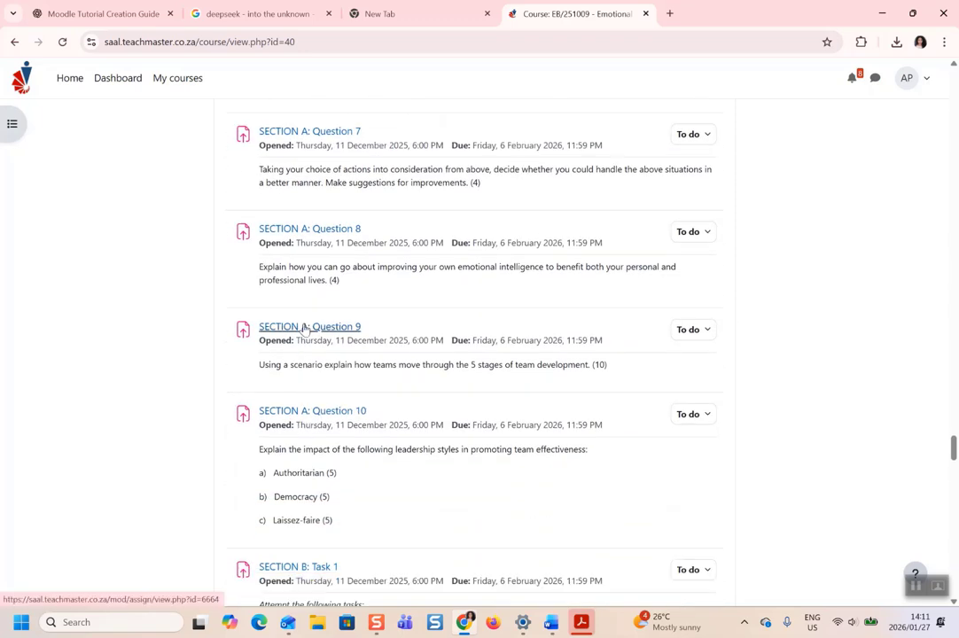
{"action": "scroll", "coordinate": [304, 328], "scroll_direction": "down", "scroll_amount": 15}
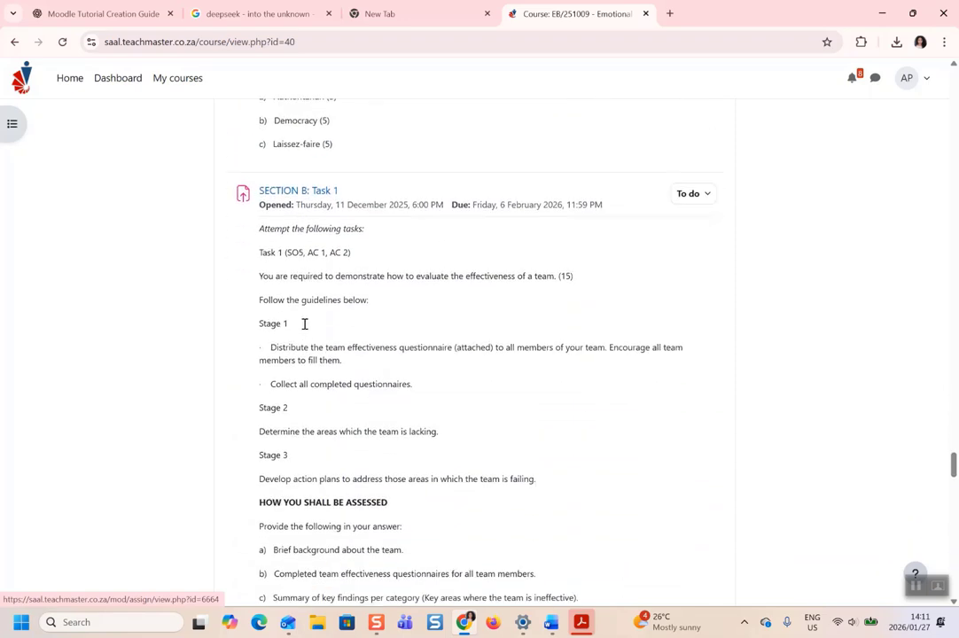
{"action": "scroll", "coordinate": [301, 319], "scroll_direction": "up", "scroll_amount": 3}
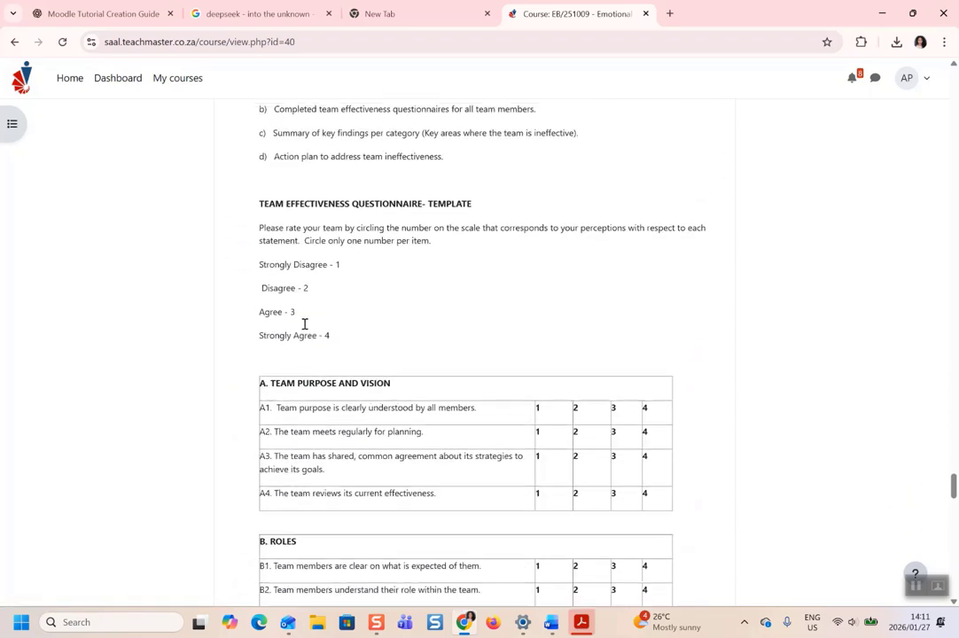
Highlight the questionnaire rating instructions and the Task 1 instructions, then deselect them.
{"action": "left_click_drag", "start_coordinate": [262, 281], "coordinate": [326, 320]}
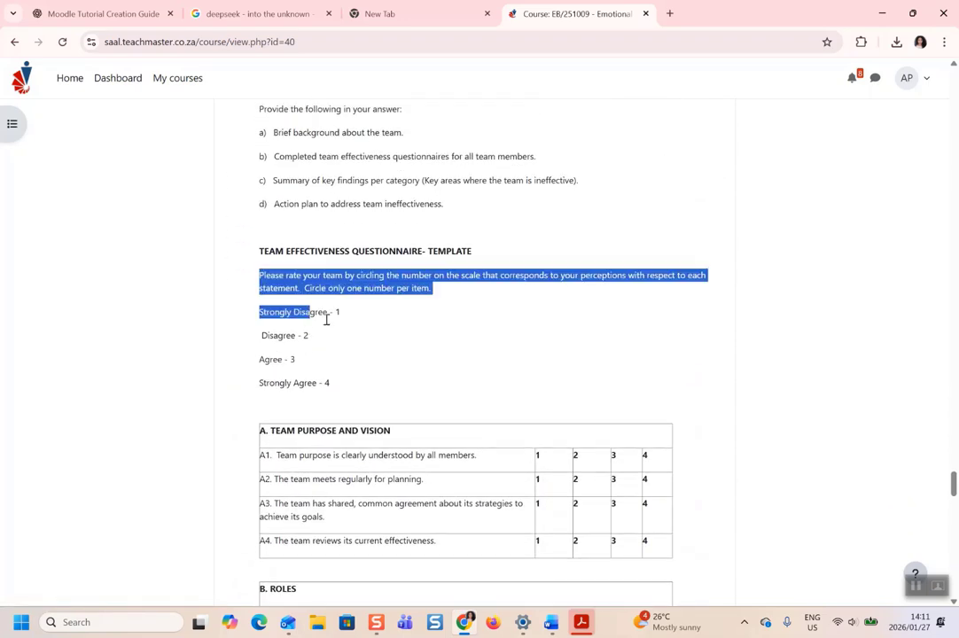
{"action": "left_click", "coordinate": [369, 405]}
{"action": "scroll", "coordinate": [369, 406], "scroll_direction": "up", "scroll_amount": 5}
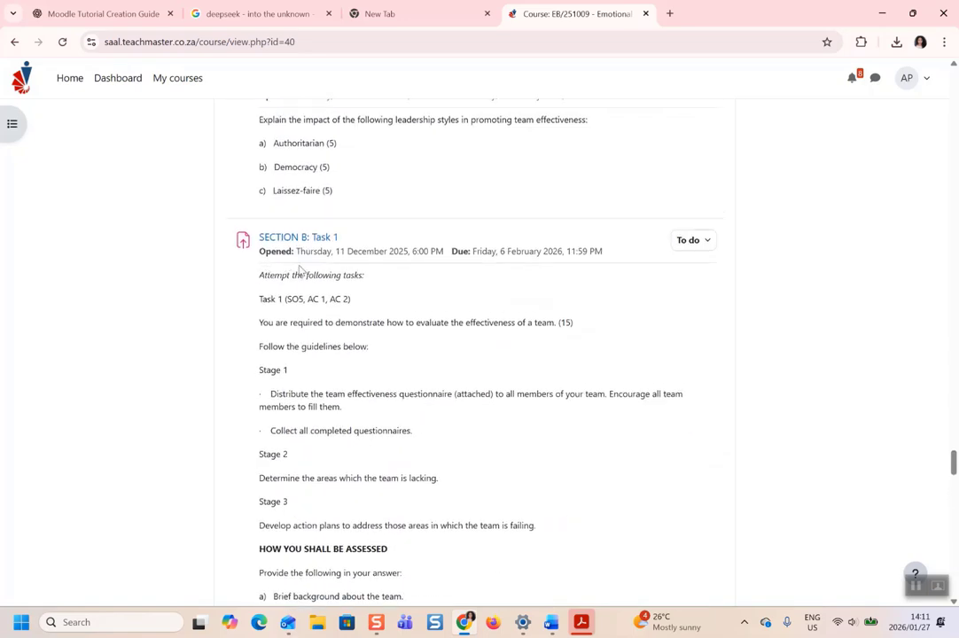
{"action": "left_click_drag", "start_coordinate": [259, 295], "coordinate": [358, 433]}
{"action": "left_click", "coordinate": [389, 520]}
Toggle the Attendance report section further down the course page.
{"action": "scroll", "coordinate": [606, 480], "scroll_direction": "down", "scroll_amount": 20}
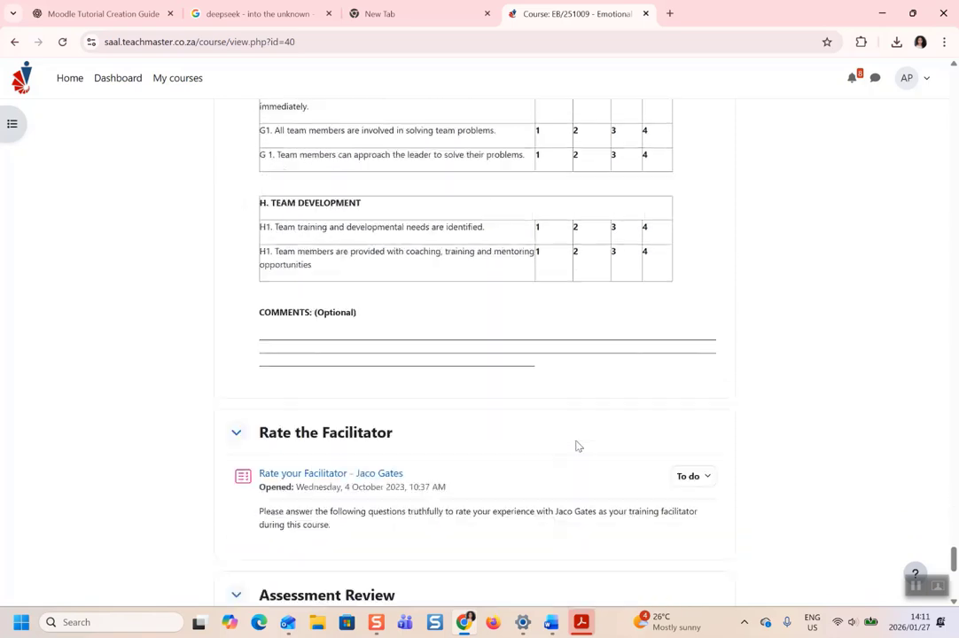
{"action": "scroll", "coordinate": [577, 446], "scroll_direction": "down", "scroll_amount": 1}
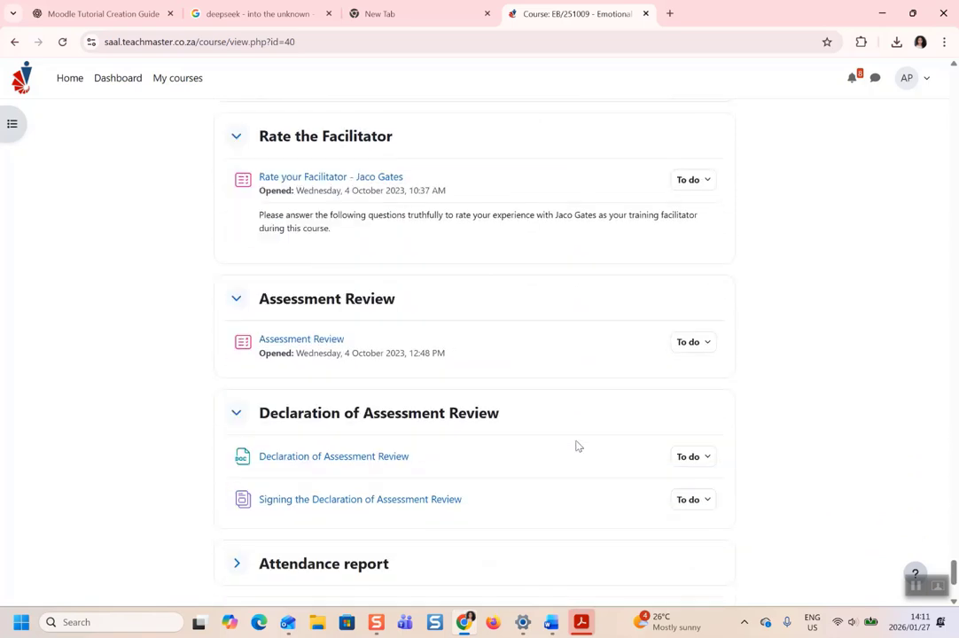
{"action": "scroll", "coordinate": [579, 447], "scroll_direction": "down", "scroll_amount": 1}
{"action": "scroll", "coordinate": [579, 446], "scroll_direction": "up", "scroll_amount": 2}
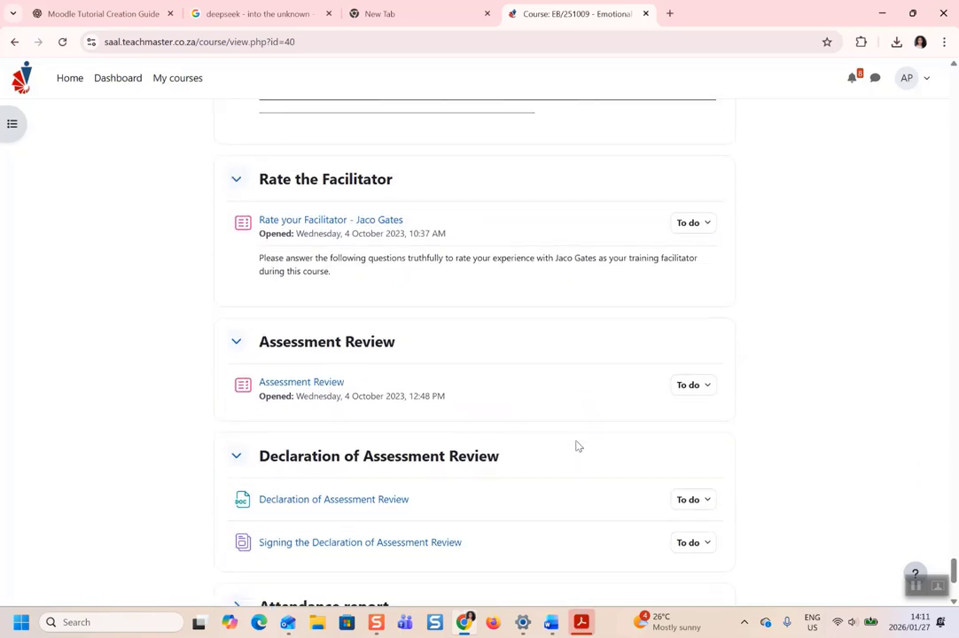
{"action": "scroll", "coordinate": [579, 447], "scroll_direction": "down", "scroll_amount": 1}
{"action": "scroll", "coordinate": [577, 445], "scroll_direction": "down", "scroll_amount": 3}
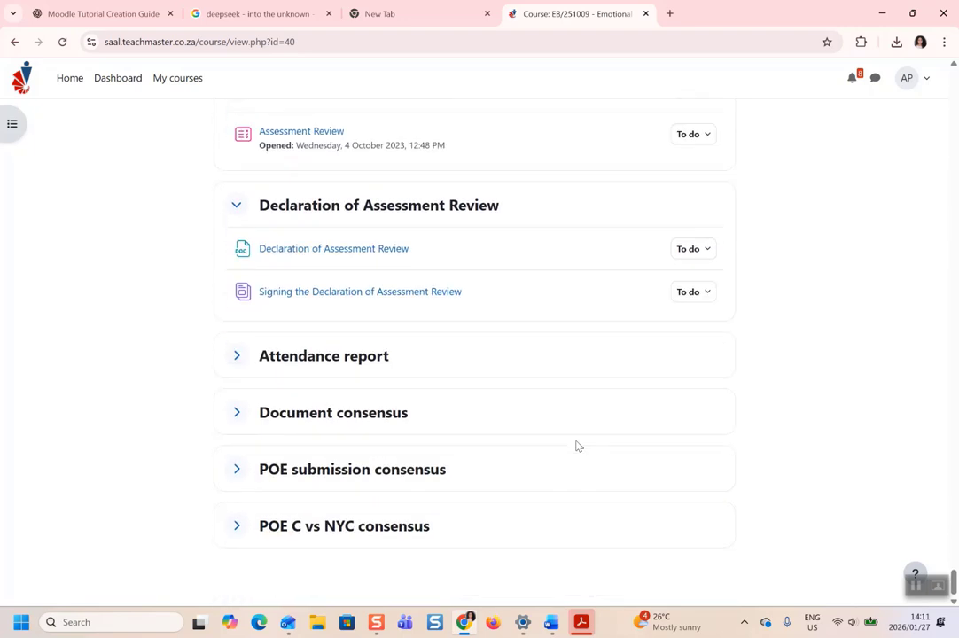
{"action": "left_click", "coordinate": [237, 357]}
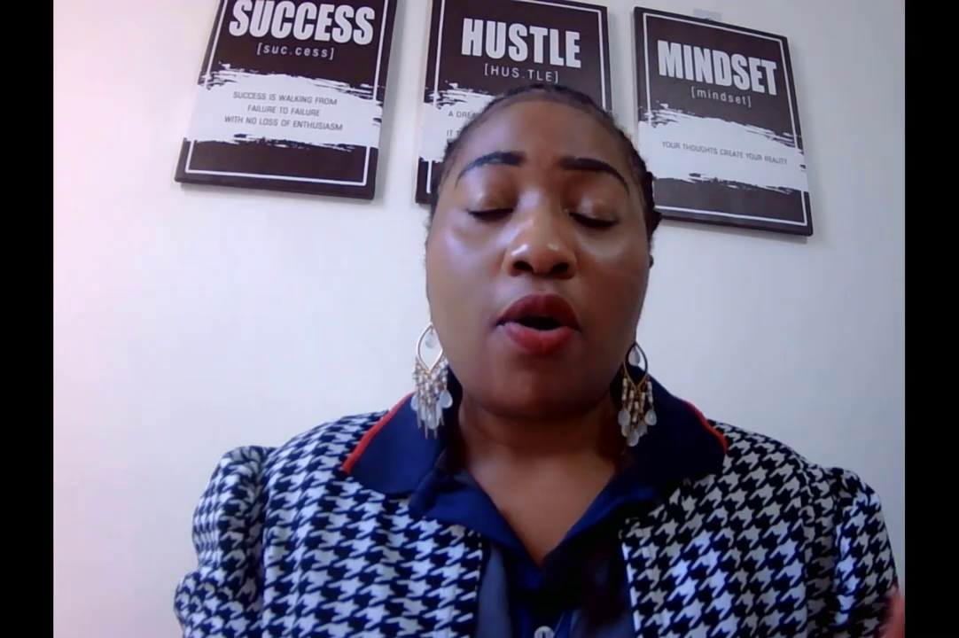